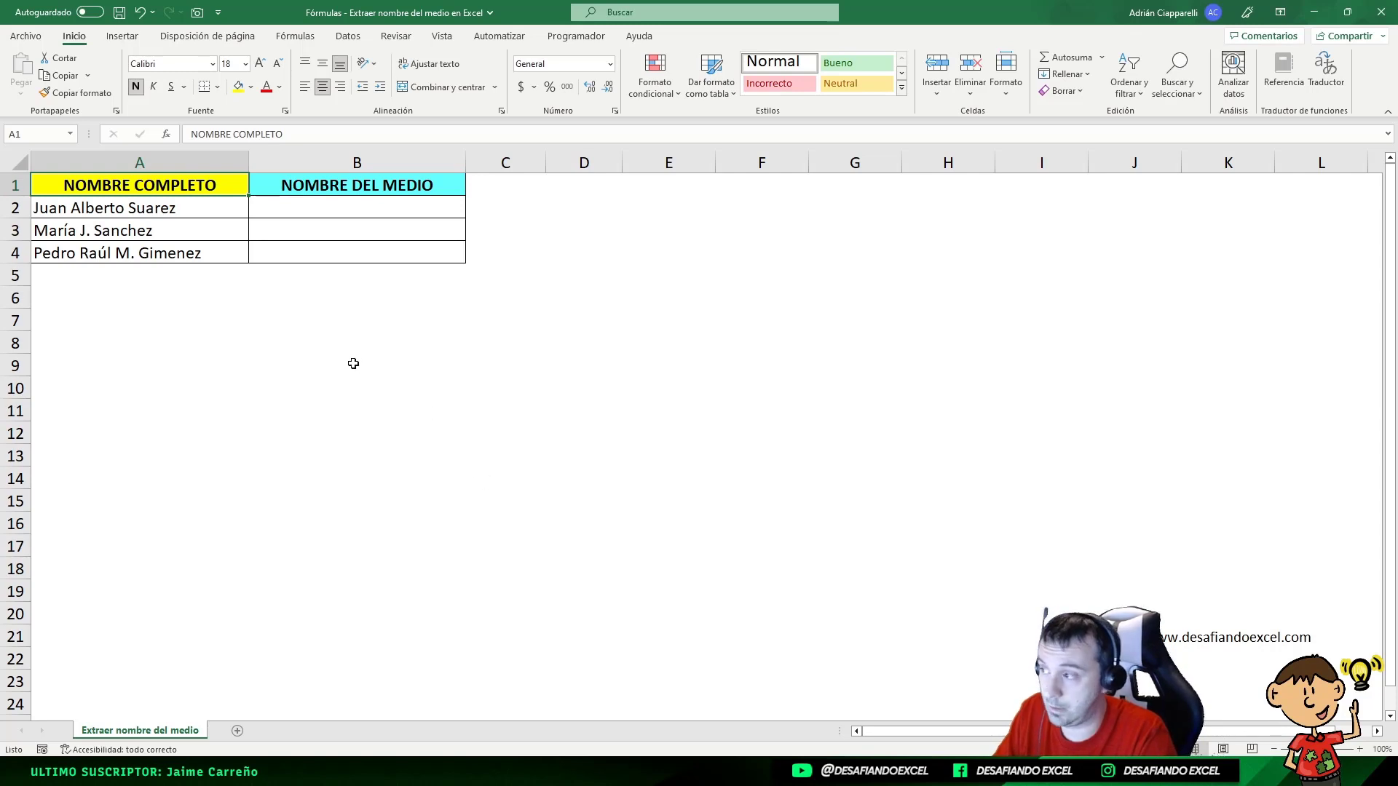
Step: Enter =TEXTODESPUES(TEXTOANTES(A2;" ";2);" ") in cell B2 and fill the formula down to B4
{"action": "left_click", "coordinate": [107, 206]}
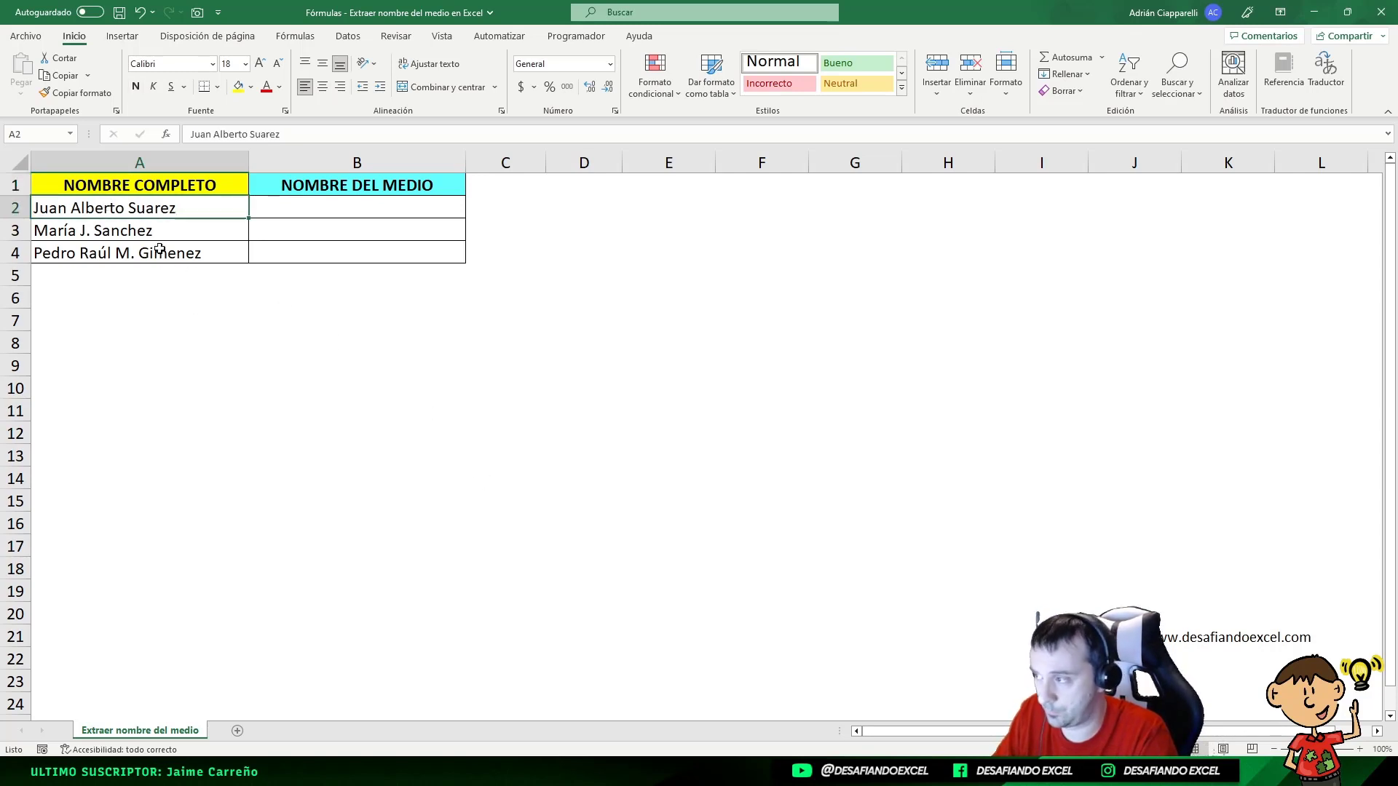
{"action": "left_click", "coordinate": [100, 233]}
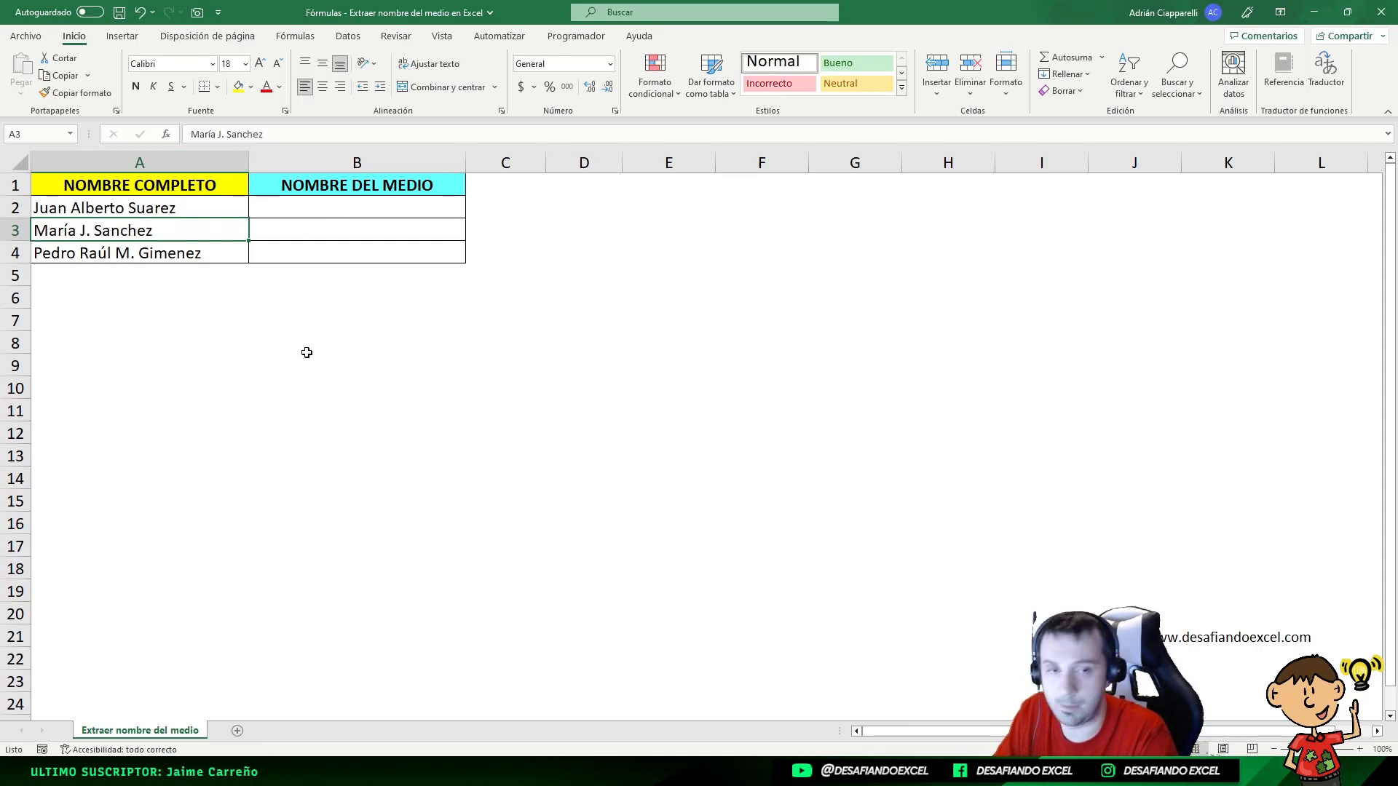
{"action": "left_click", "coordinate": [342, 211]}
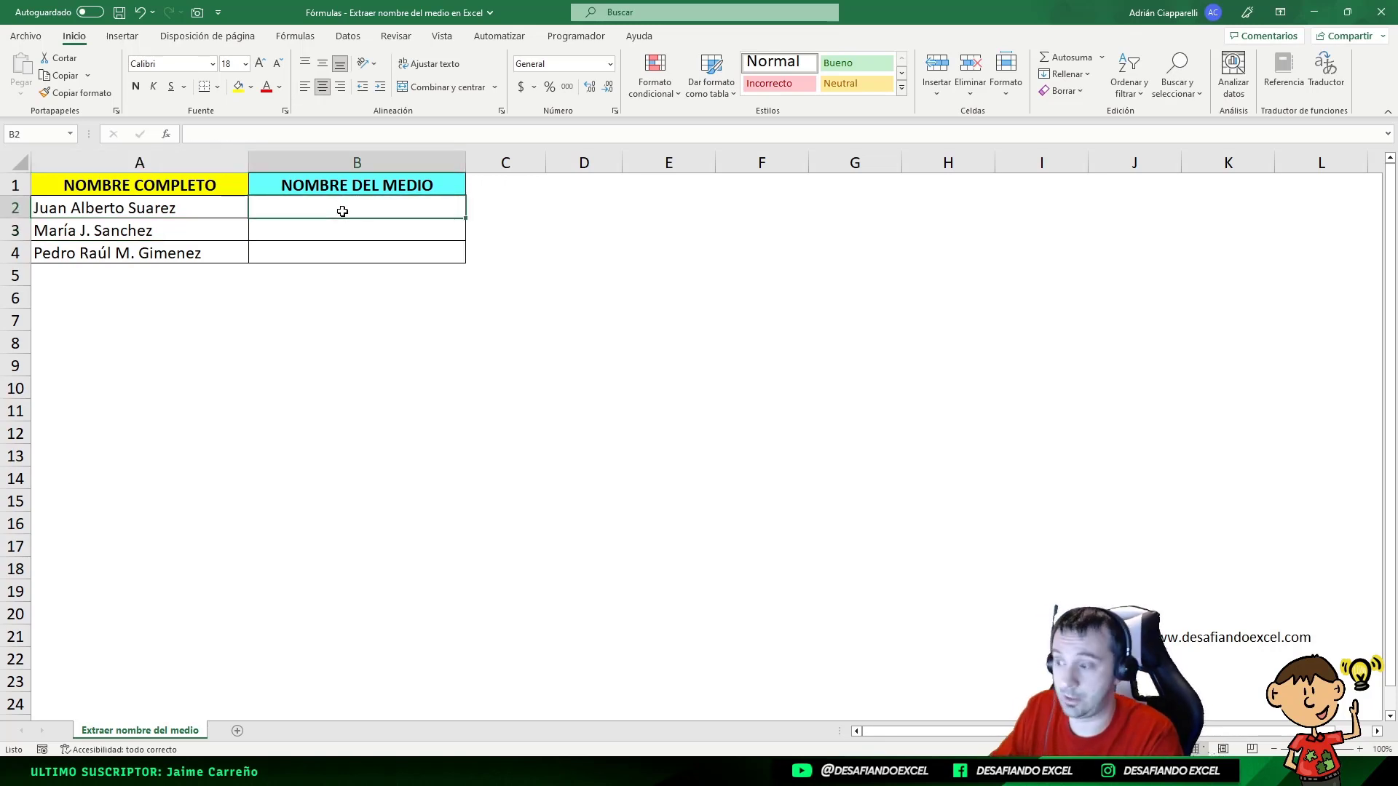
{"action": "type", "text": "="}
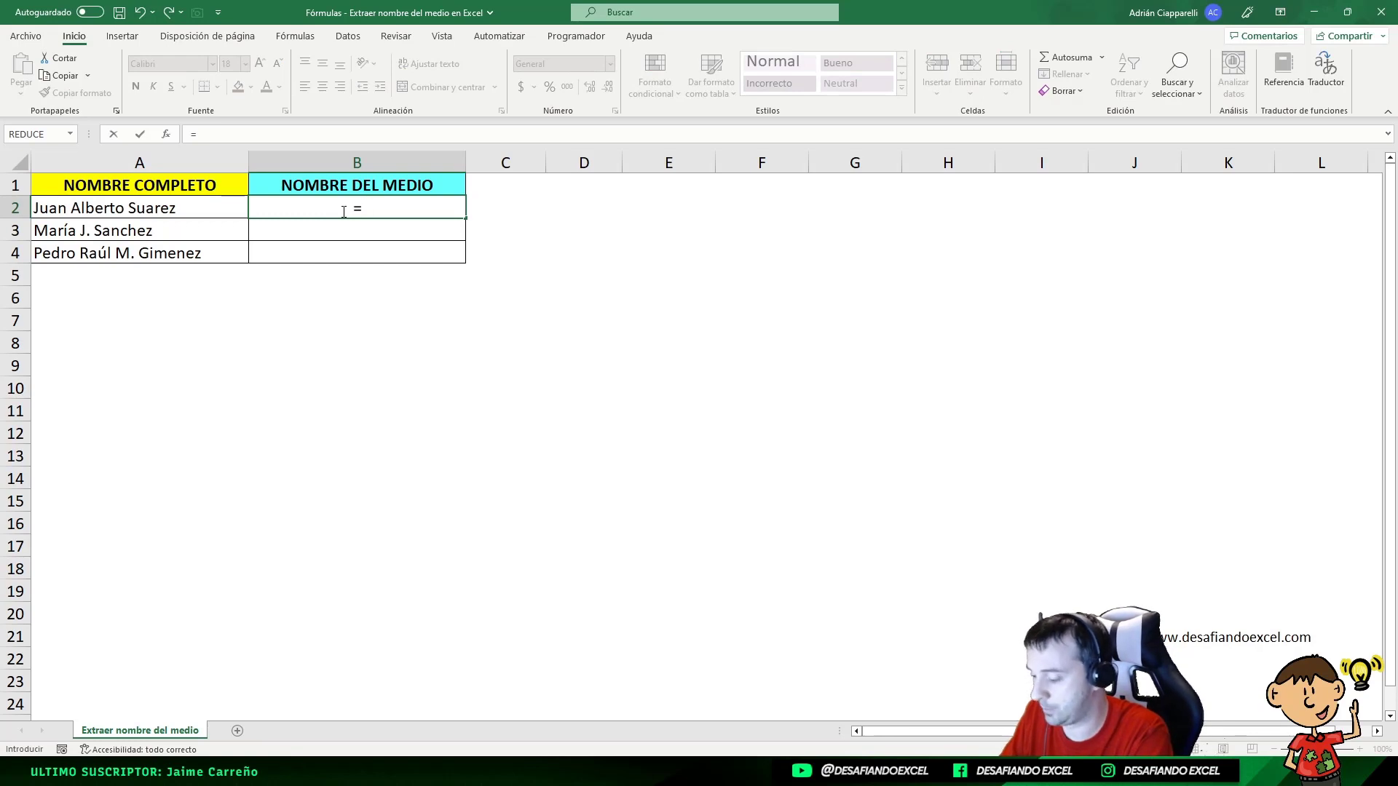
{"action": "type", "text": "TE"}
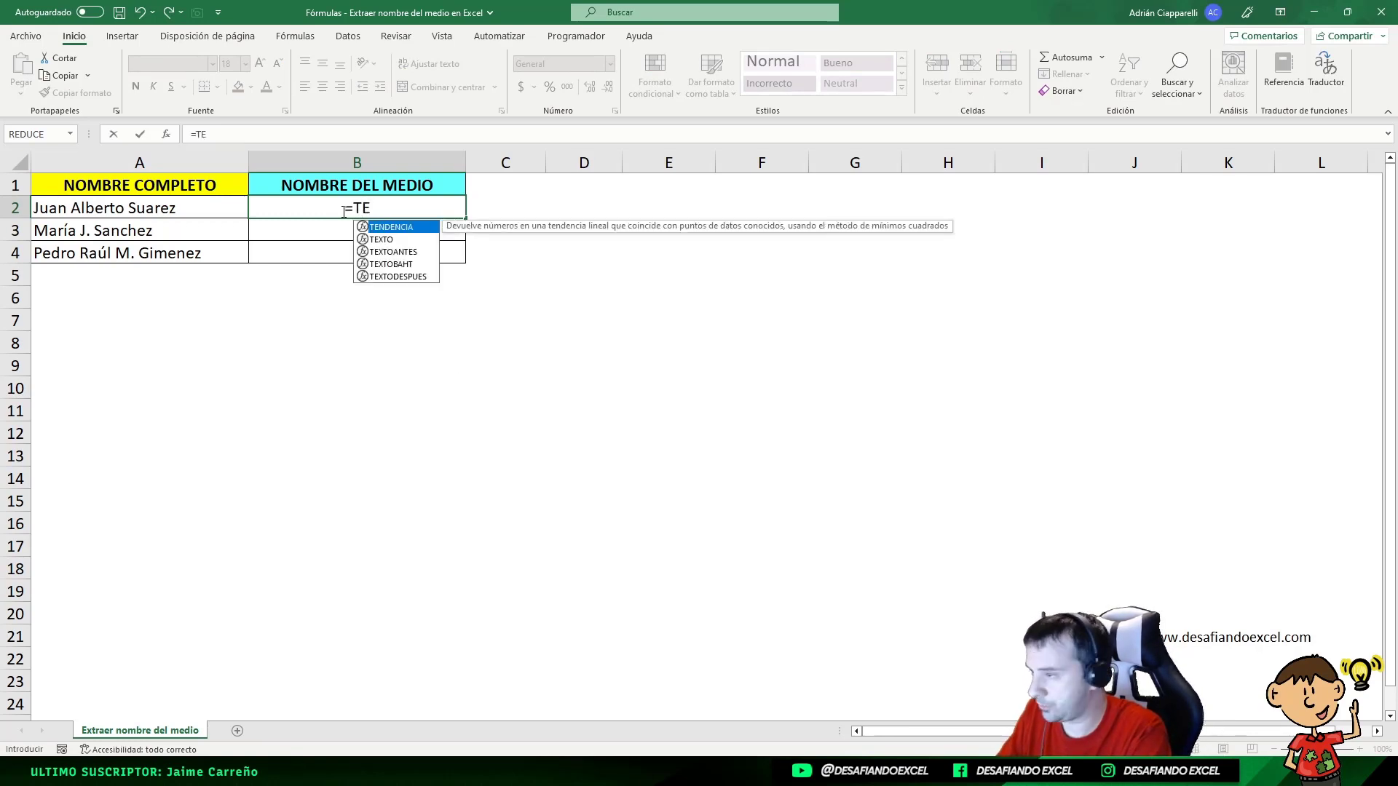
{"action": "type", "text": "XTODESPUES("}
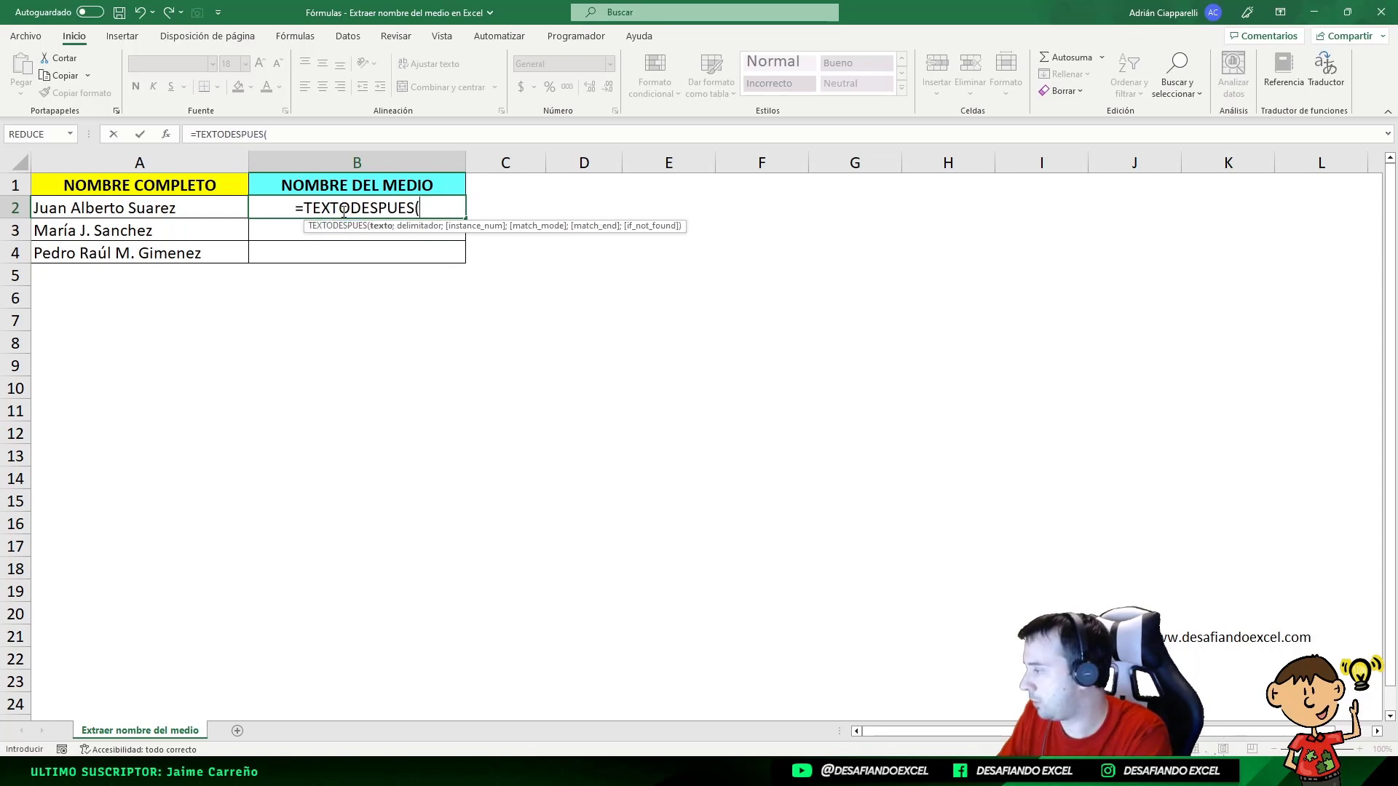
{"action": "type", "text": "TEXTO"}
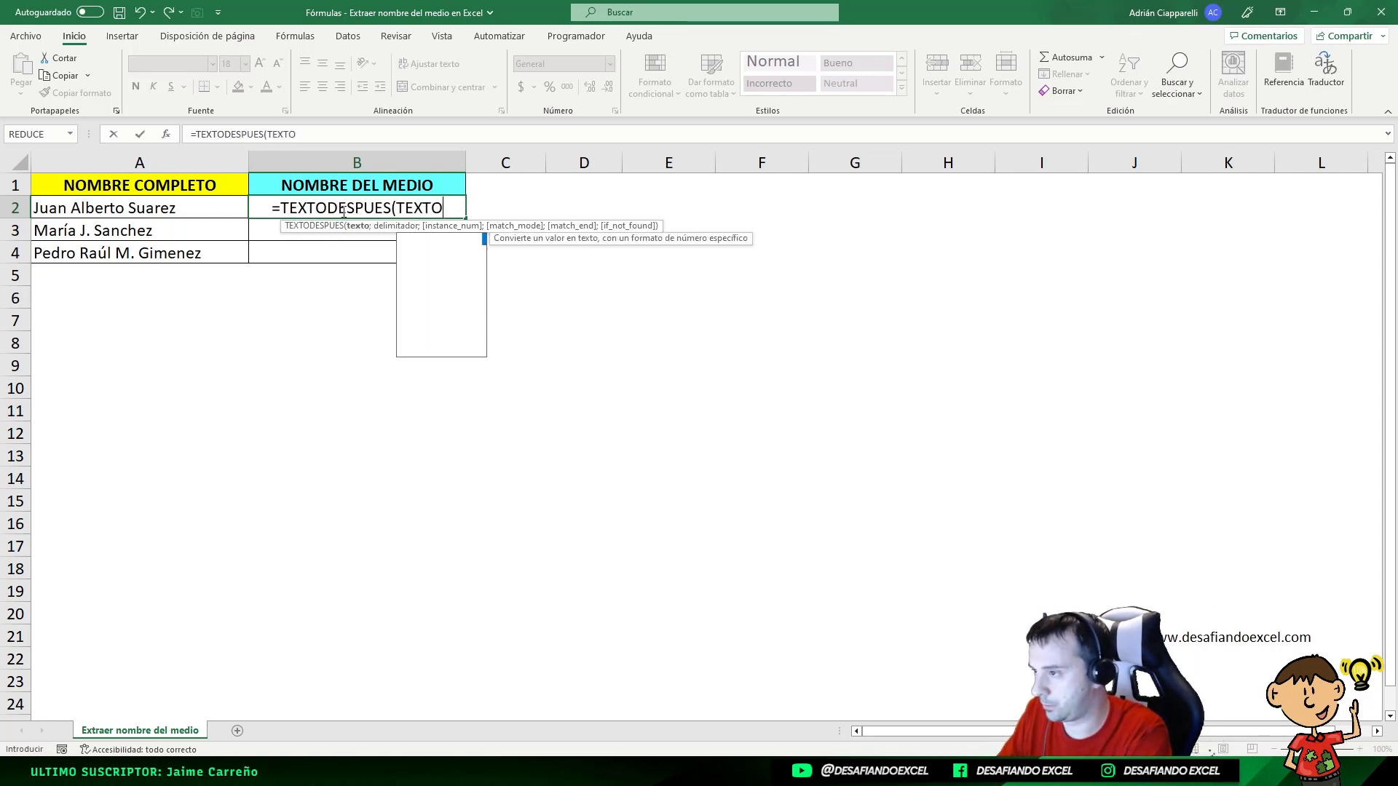
{"action": "type", "text": "ANTES("}
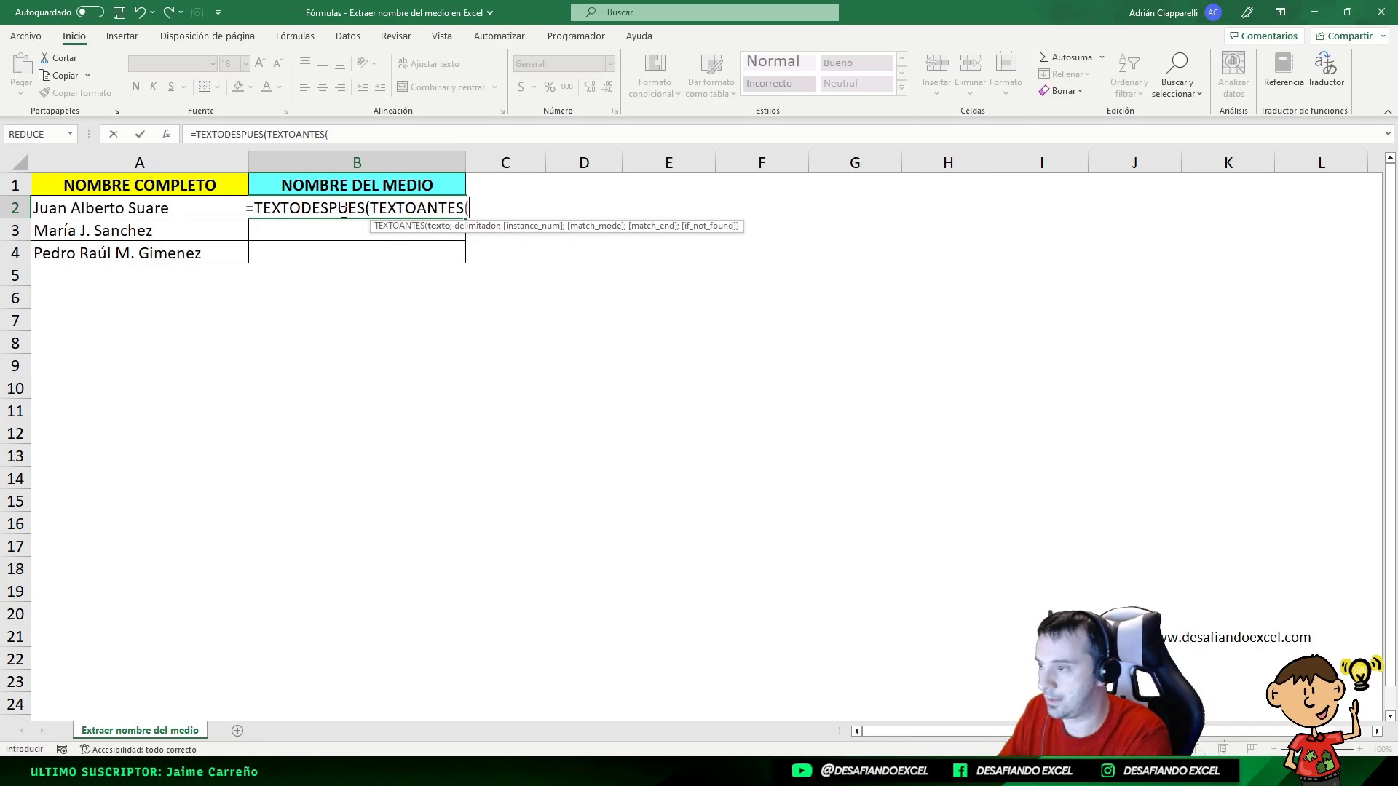
{"action": "left_click", "coordinate": [88, 207]}
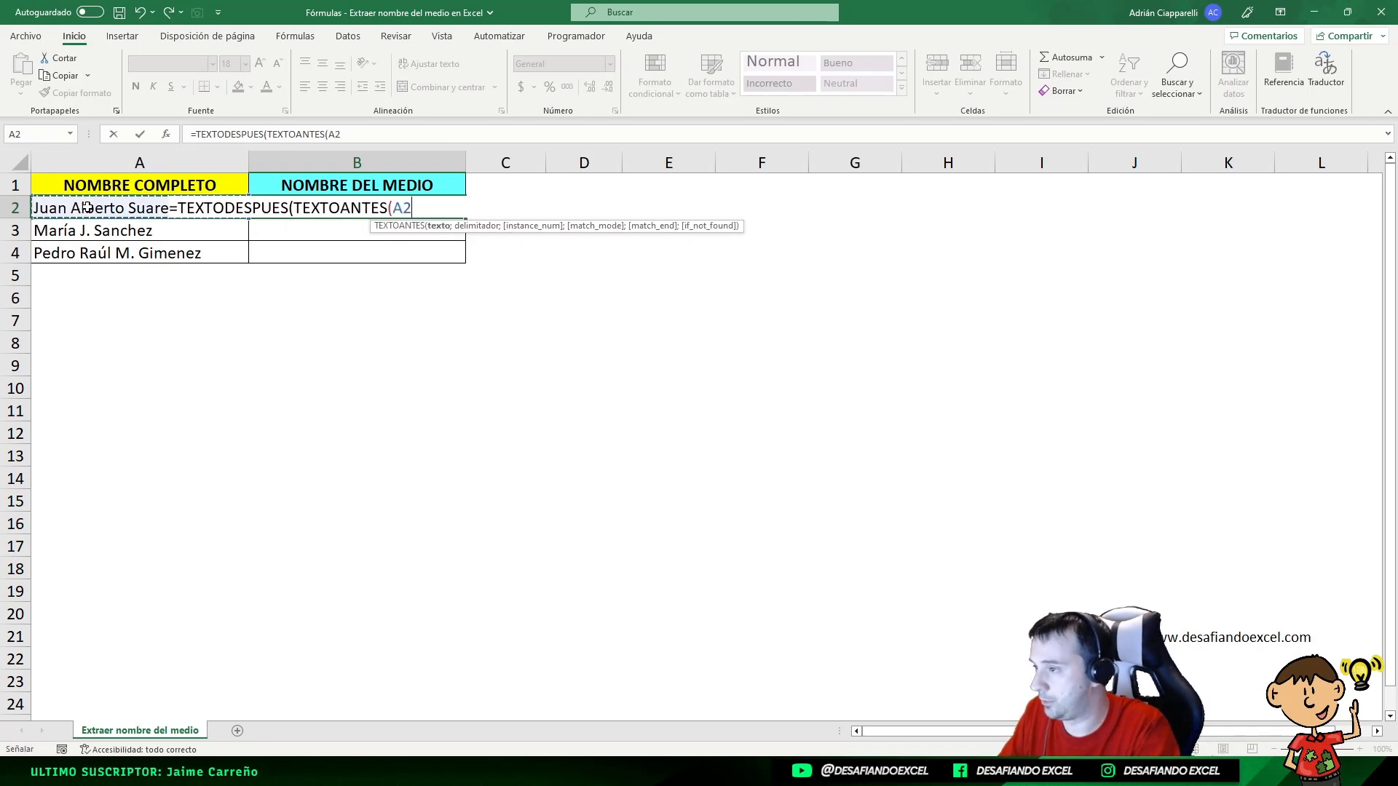
{"action": "type", "text": ";\" \""}
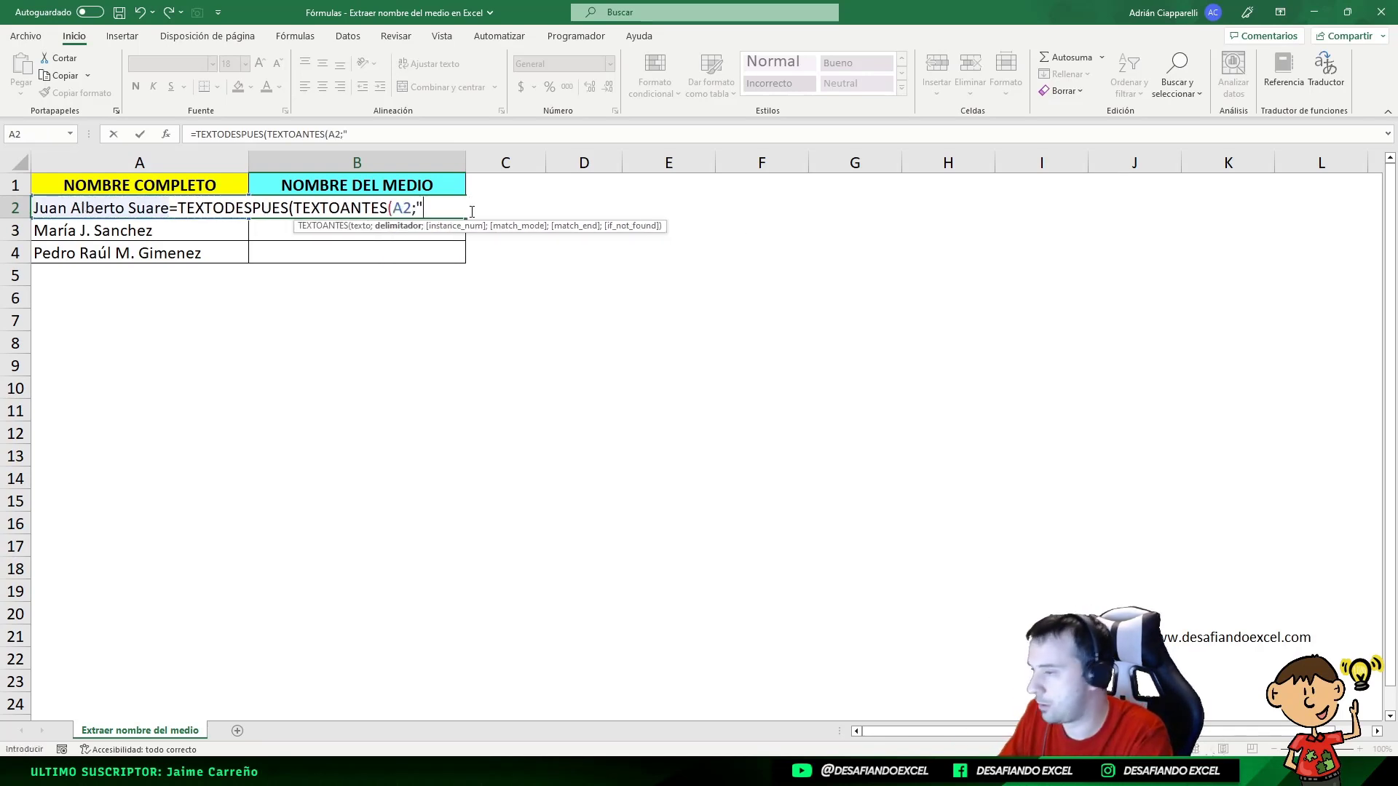
{"action": "type", "text": ";2"}
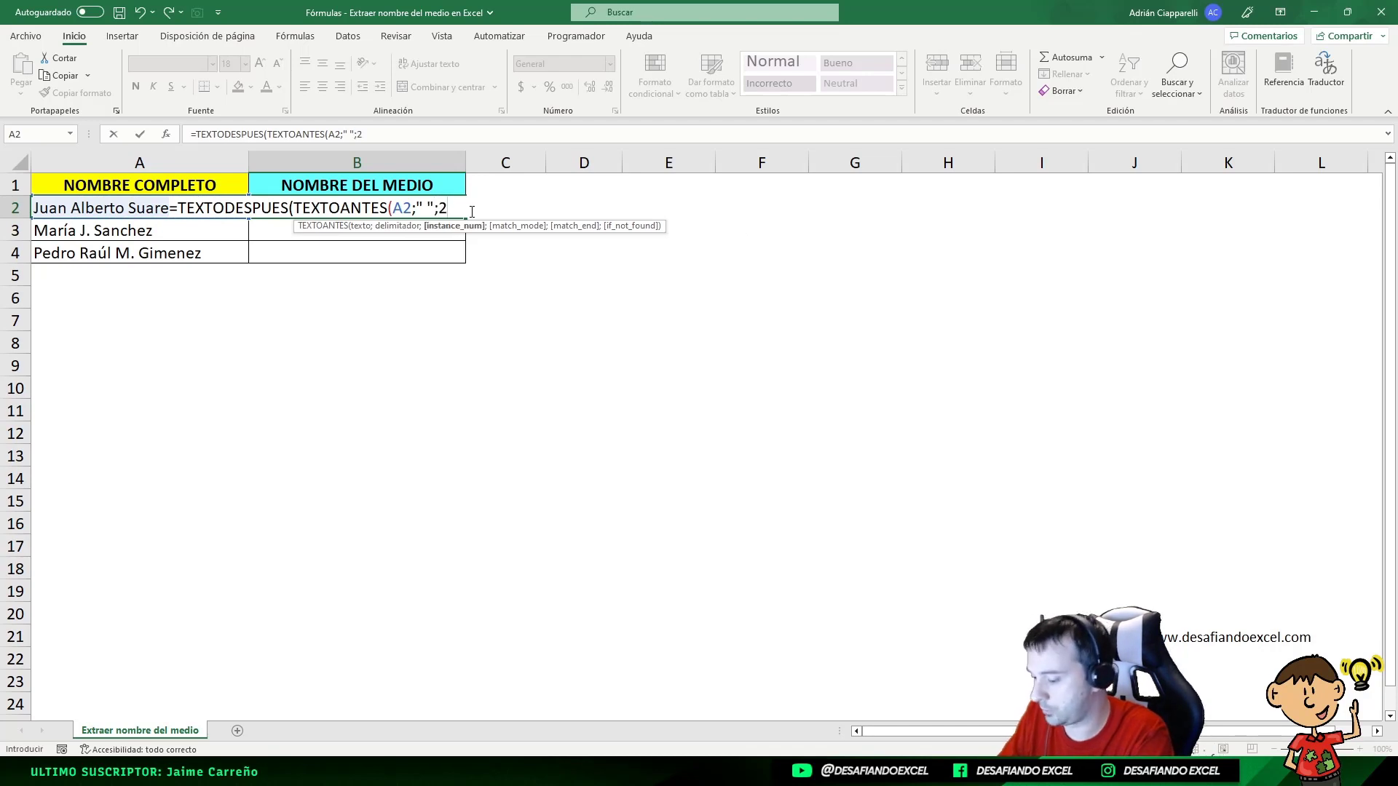
{"action": "type", "text": ")"}
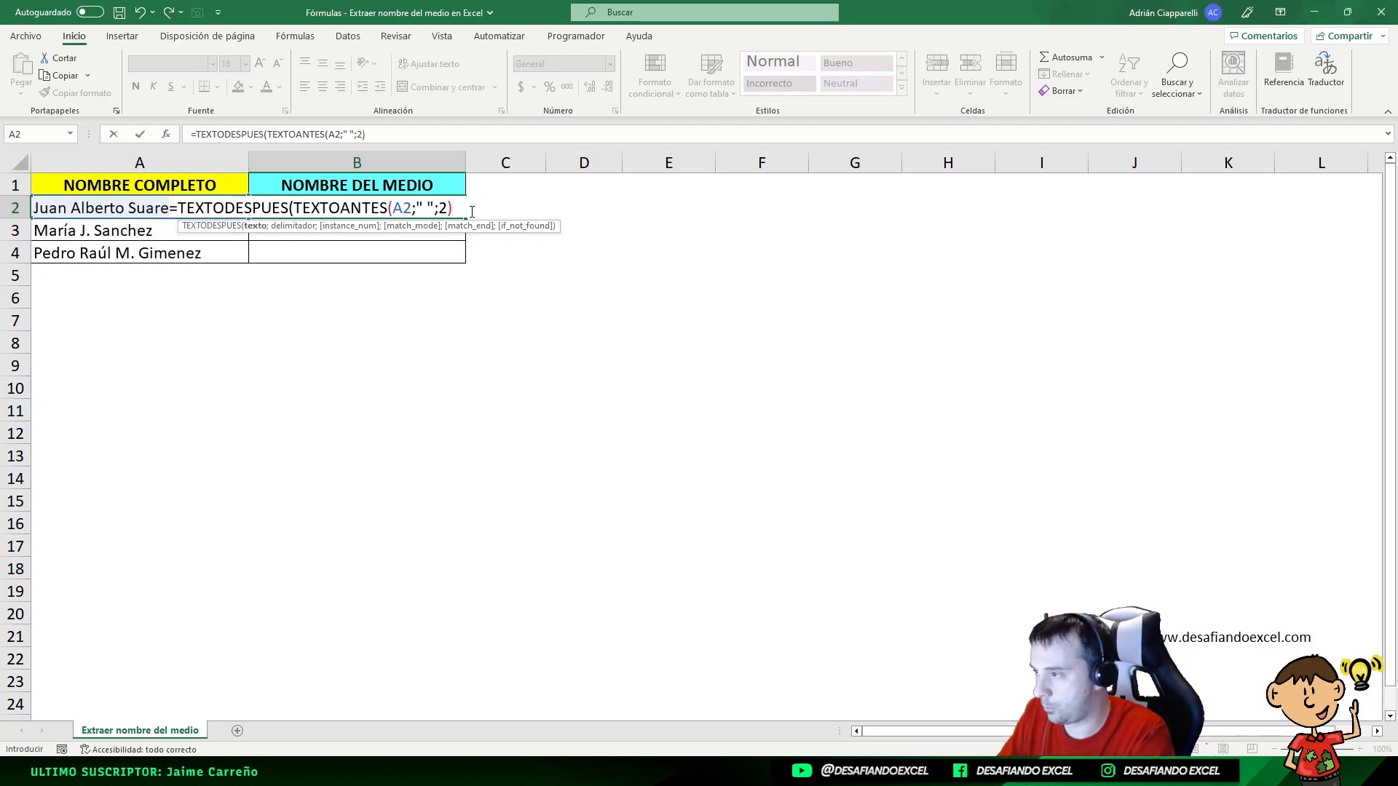
{"action": "type", "text": ";\""}
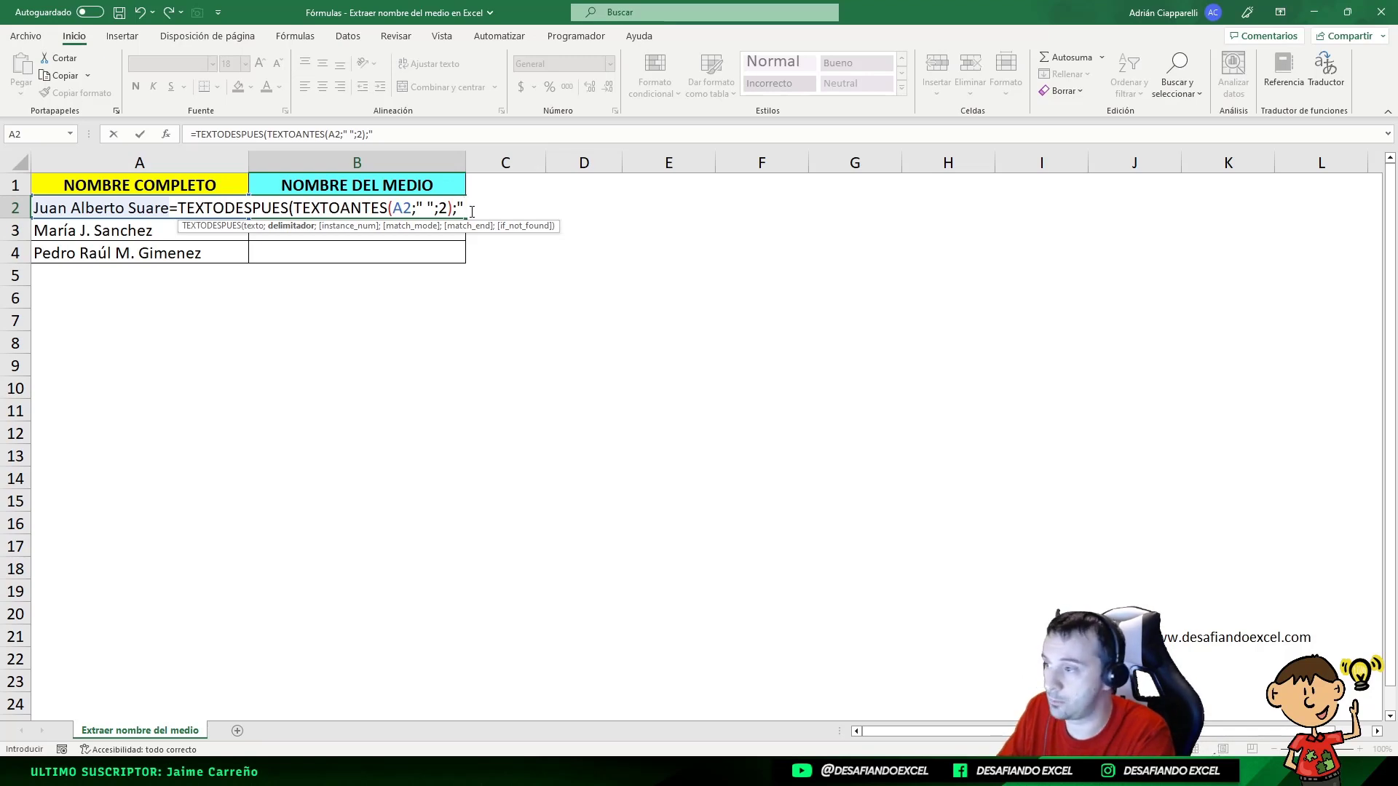
{"action": "type", "text": " \")"}
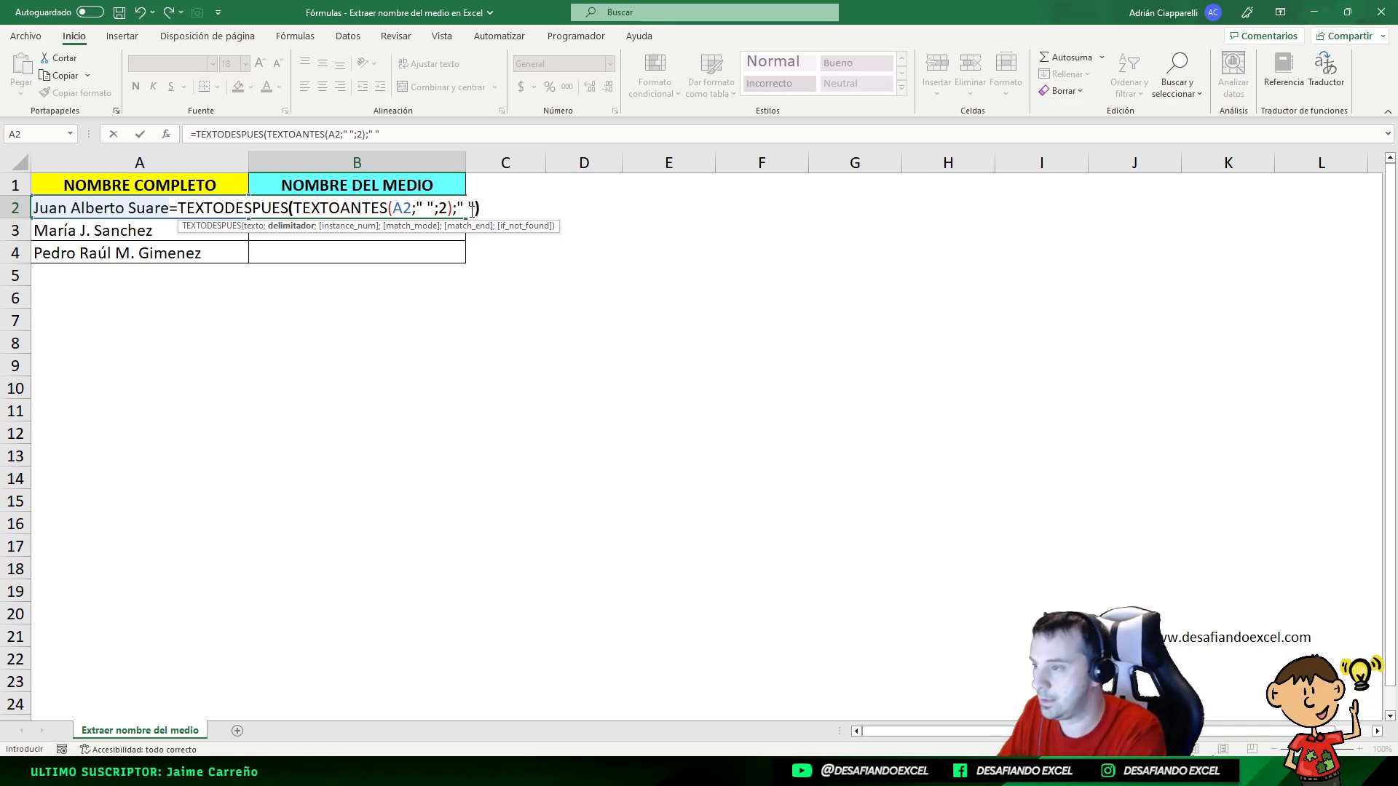
{"action": "key", "text": "Return"}
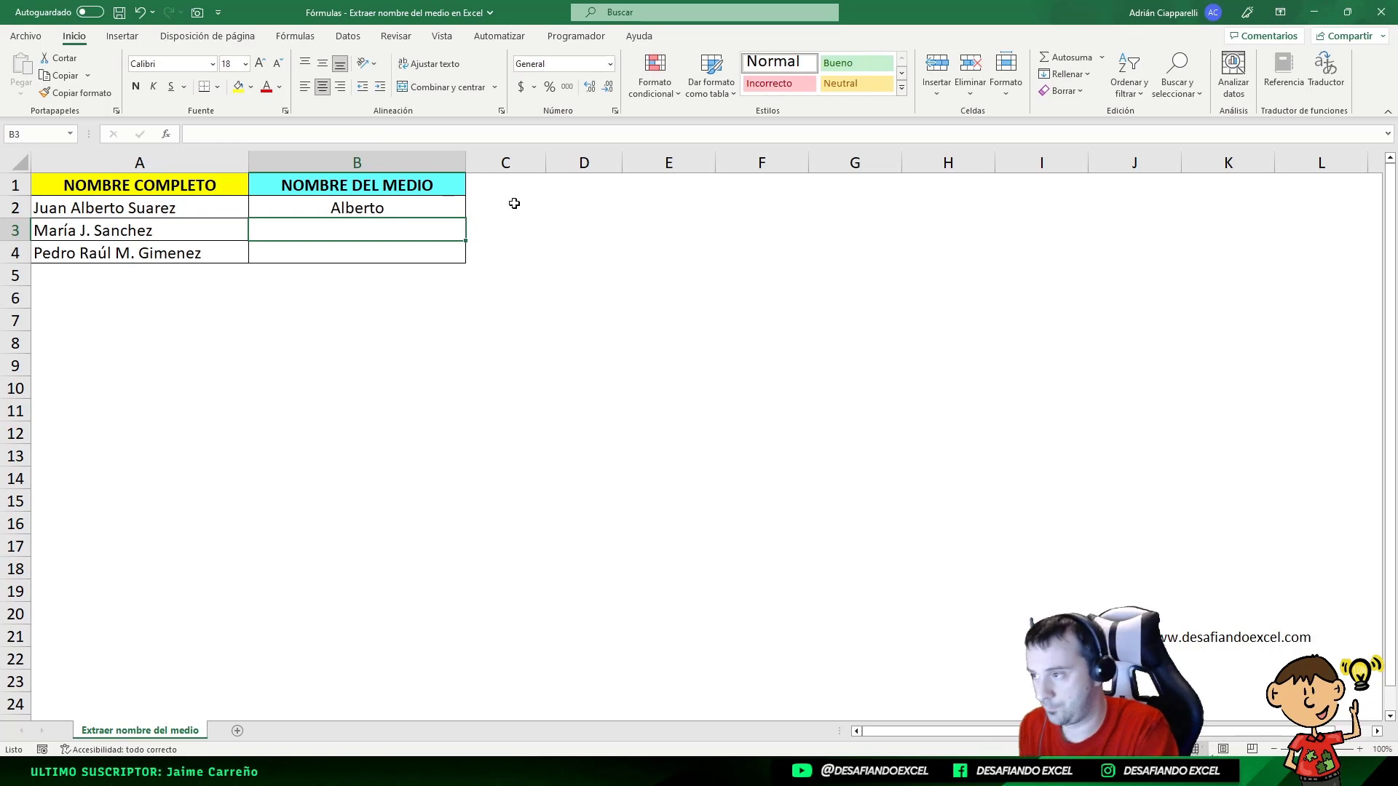
{"action": "left_click", "coordinate": [454, 210]}
{"action": "left_click_drag", "start_coordinate": [471, 217], "coordinate": [474, 264]}
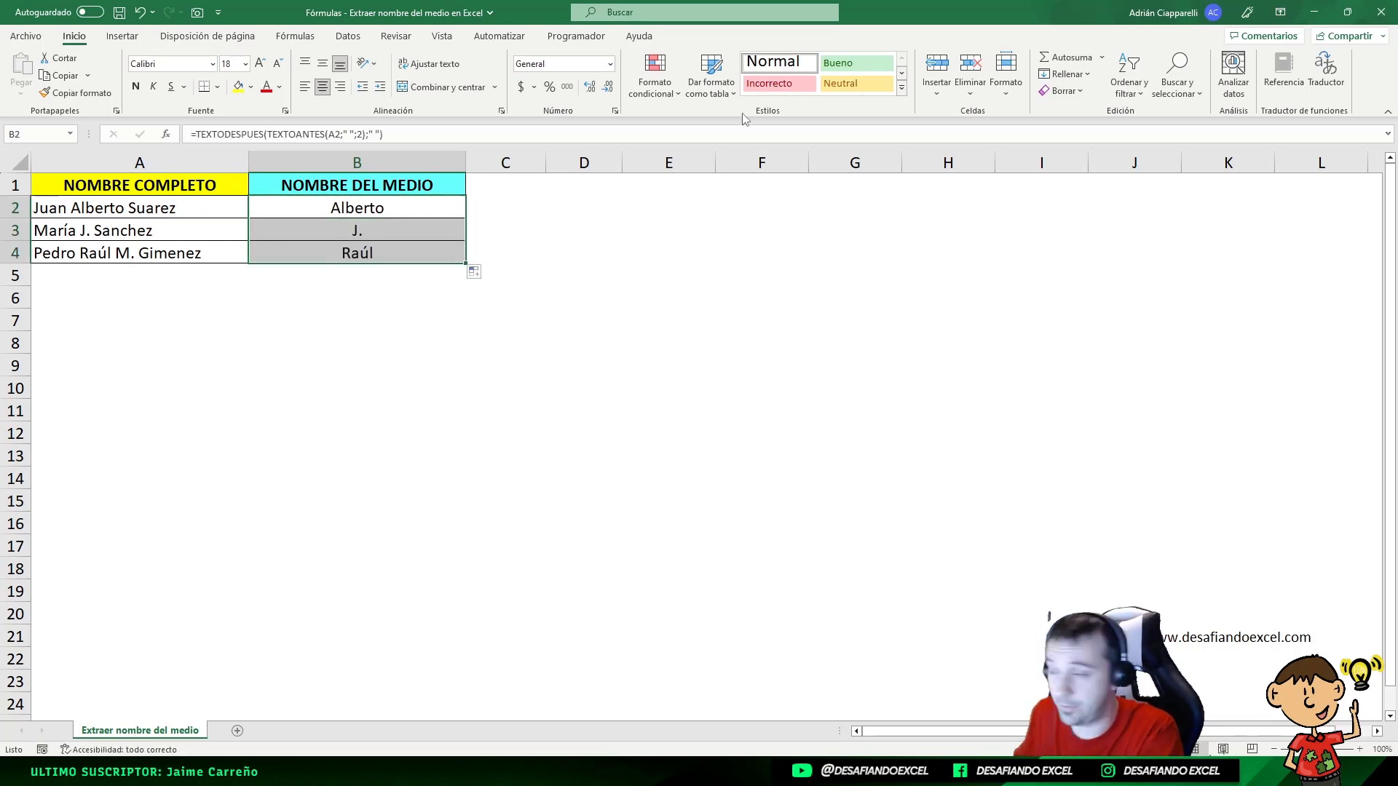
Step: Examine the text, delimiter and instance-number arguments of TEXTOANTES in the B2 formula, leaving the formula as it is
{"action": "left_click", "coordinate": [331, 213]}
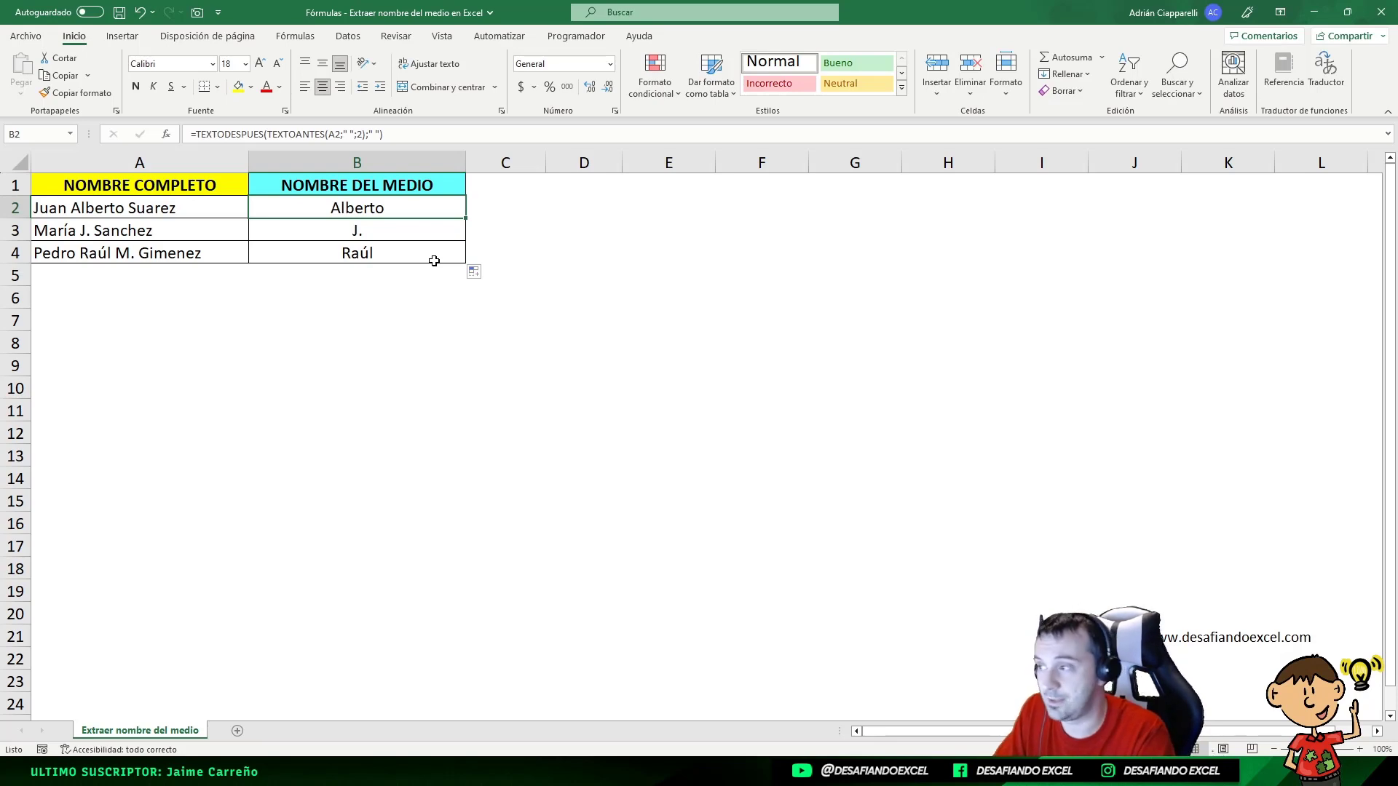
{"action": "left_click", "coordinate": [289, 134]}
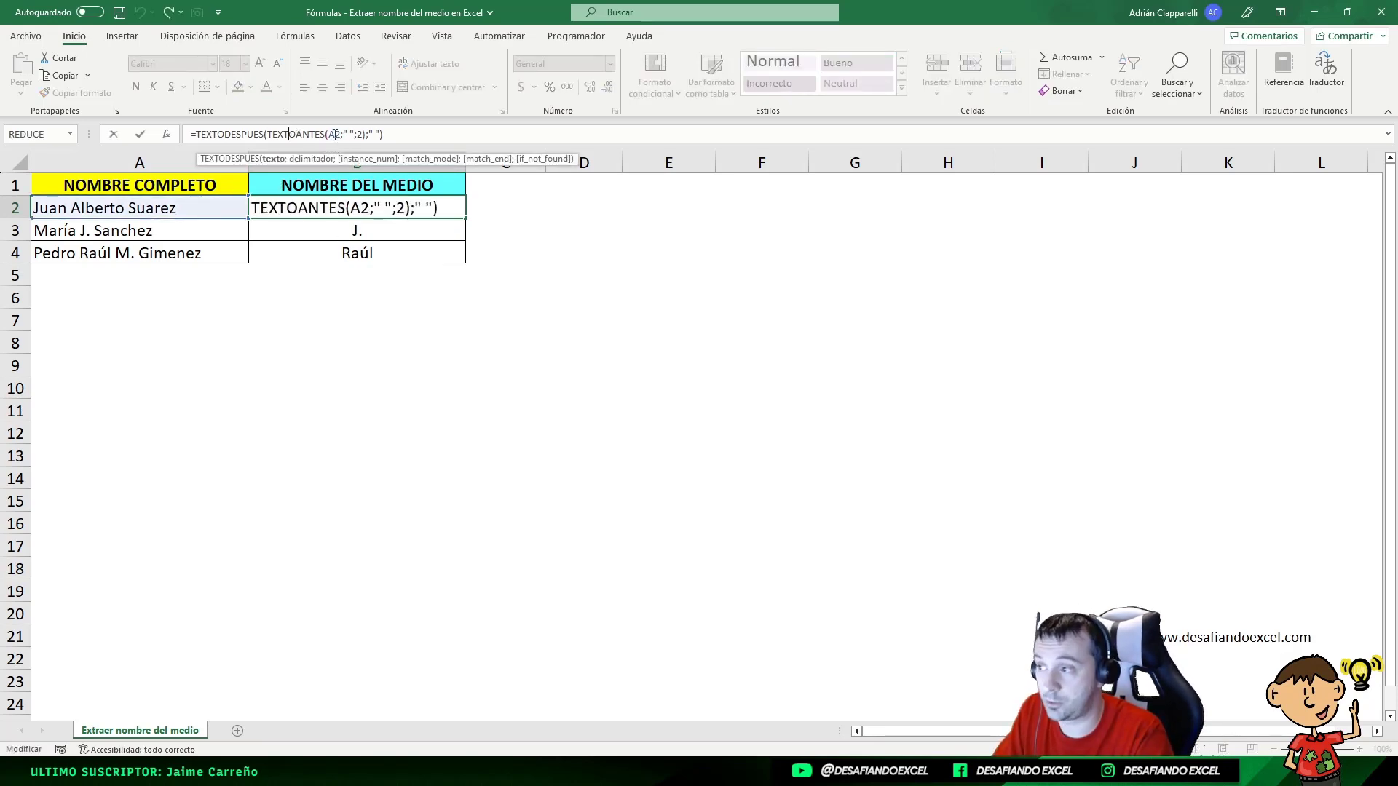
{"action": "left_click", "coordinate": [350, 134]}
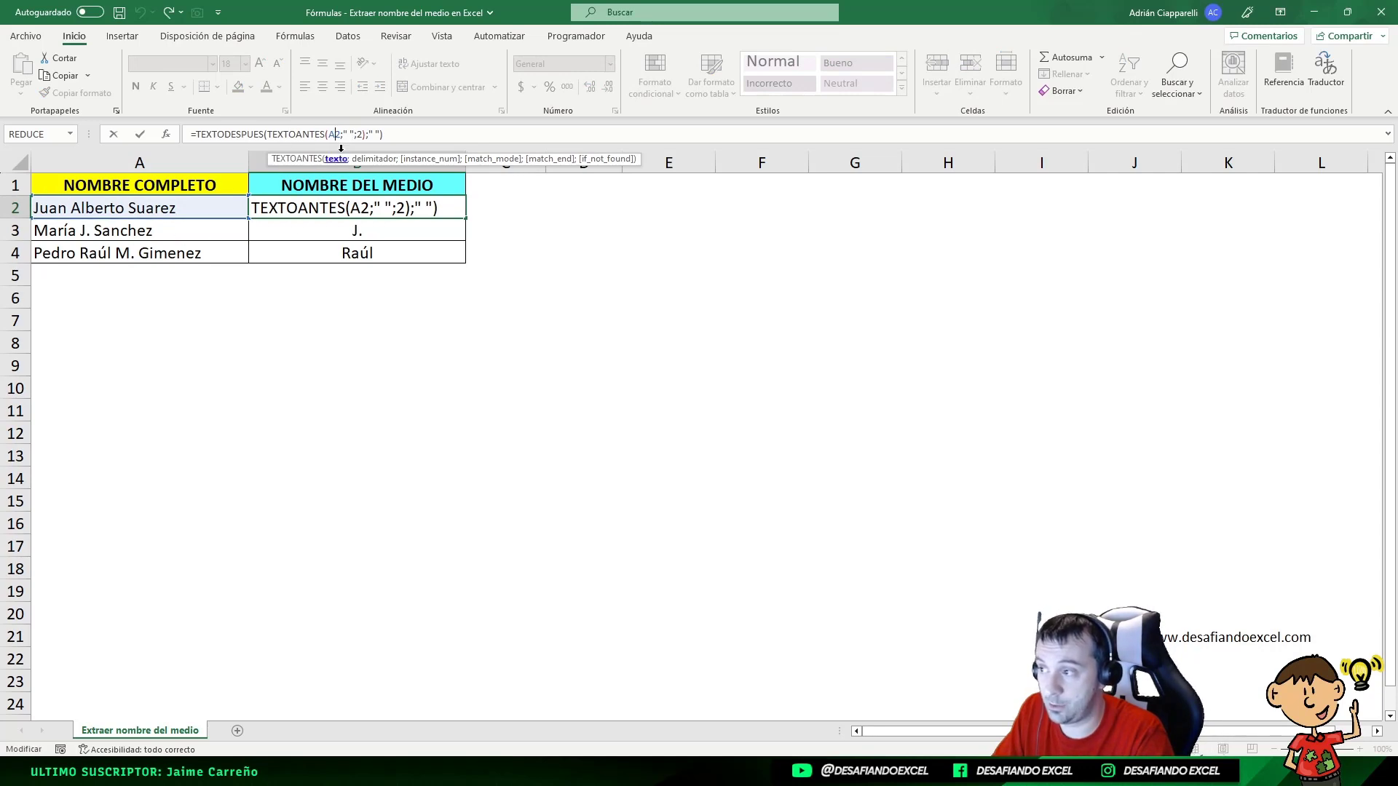
{"action": "left_click", "coordinate": [352, 136]}
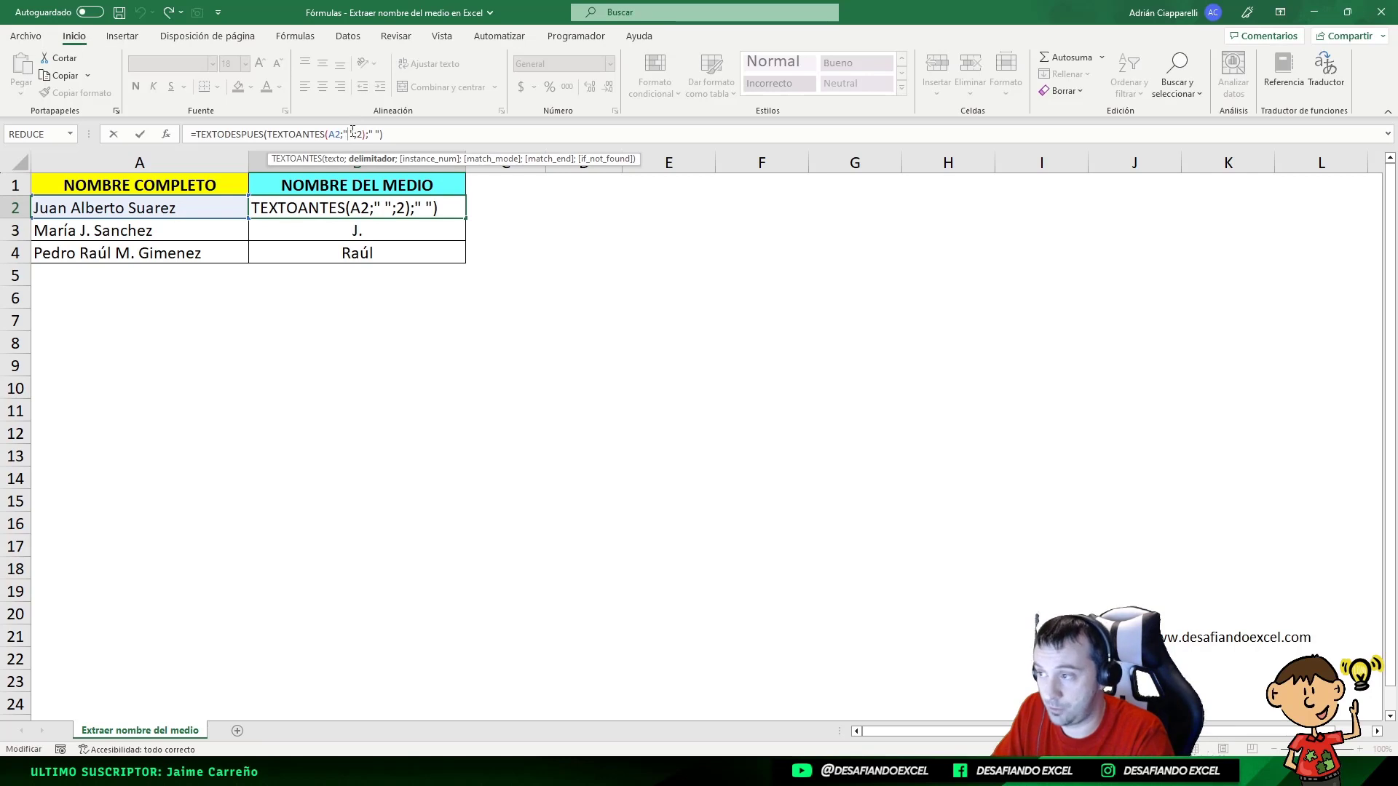
{"action": "left_click", "coordinate": [356, 134]}
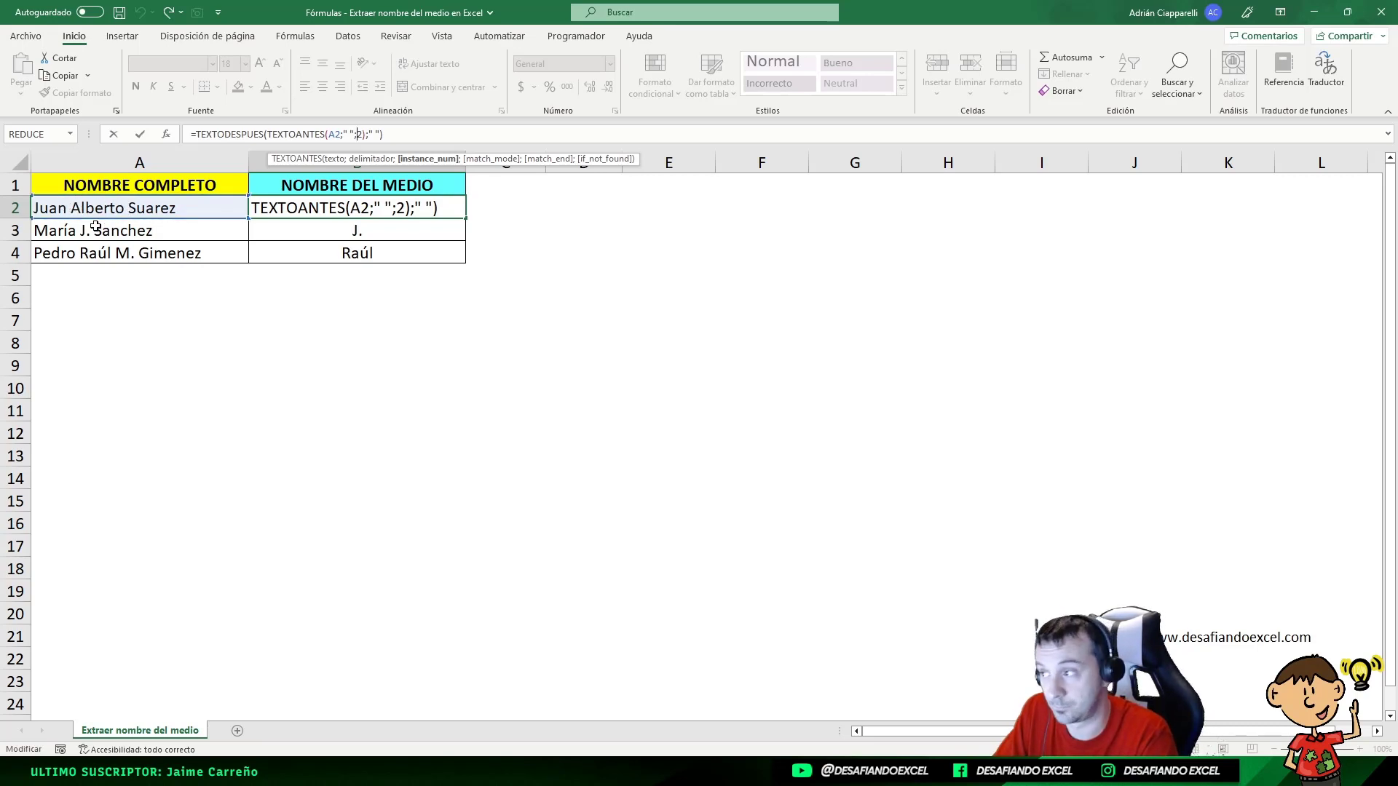
{"action": "key", "text": "Return"}
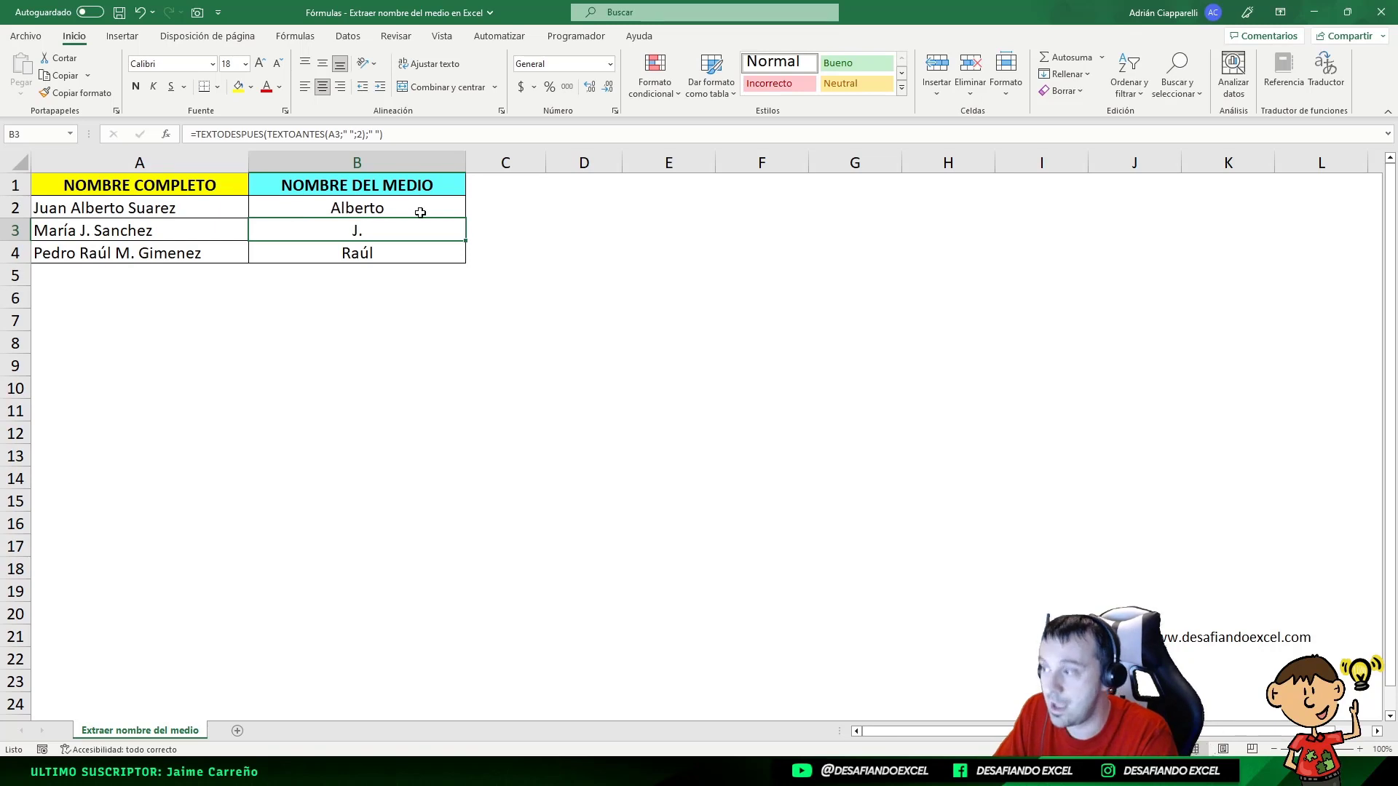
Step: Set the TEXTOANTES instance number in the B4 formula to 3 so both middle names are extracted
{"action": "left_click", "coordinate": [382, 247]}
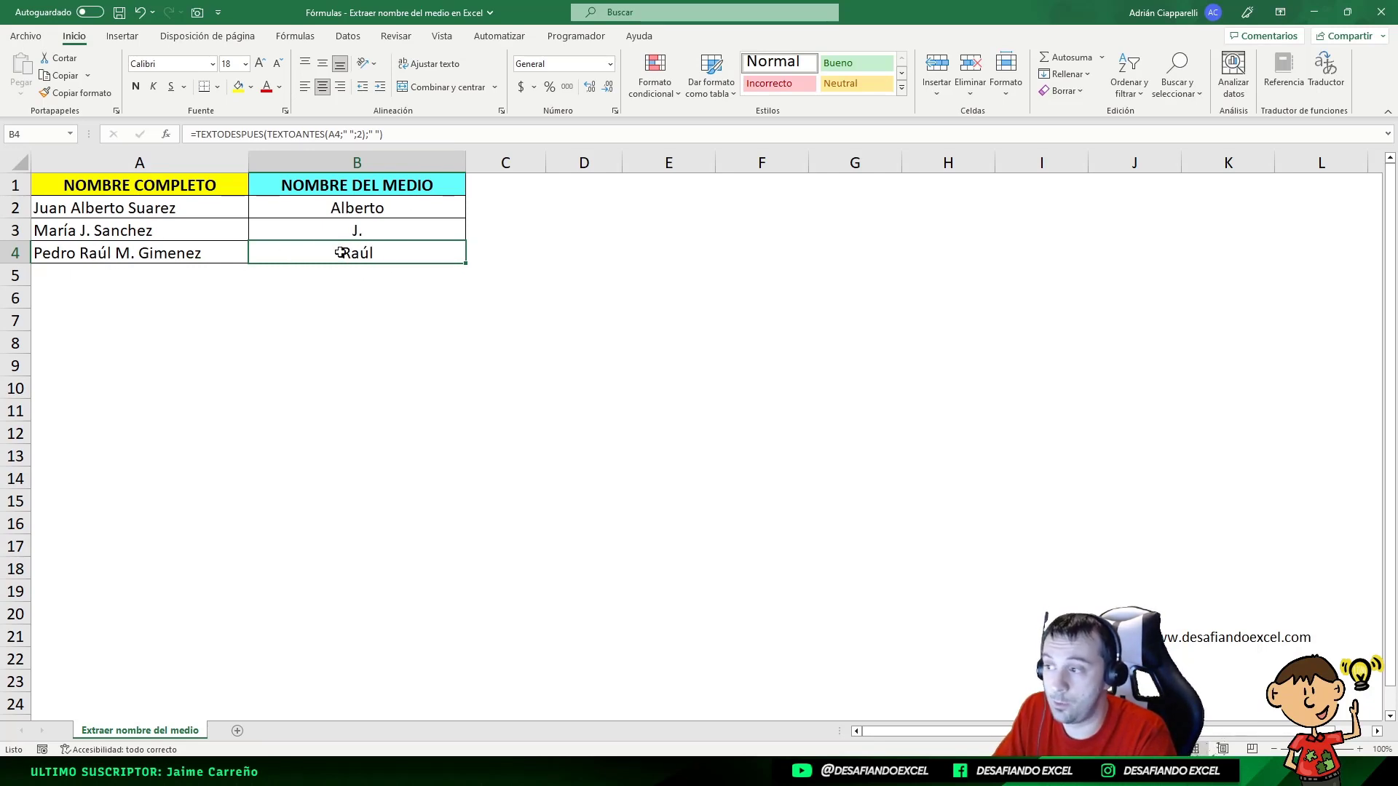
{"action": "double_click", "coordinate": [373, 253]}
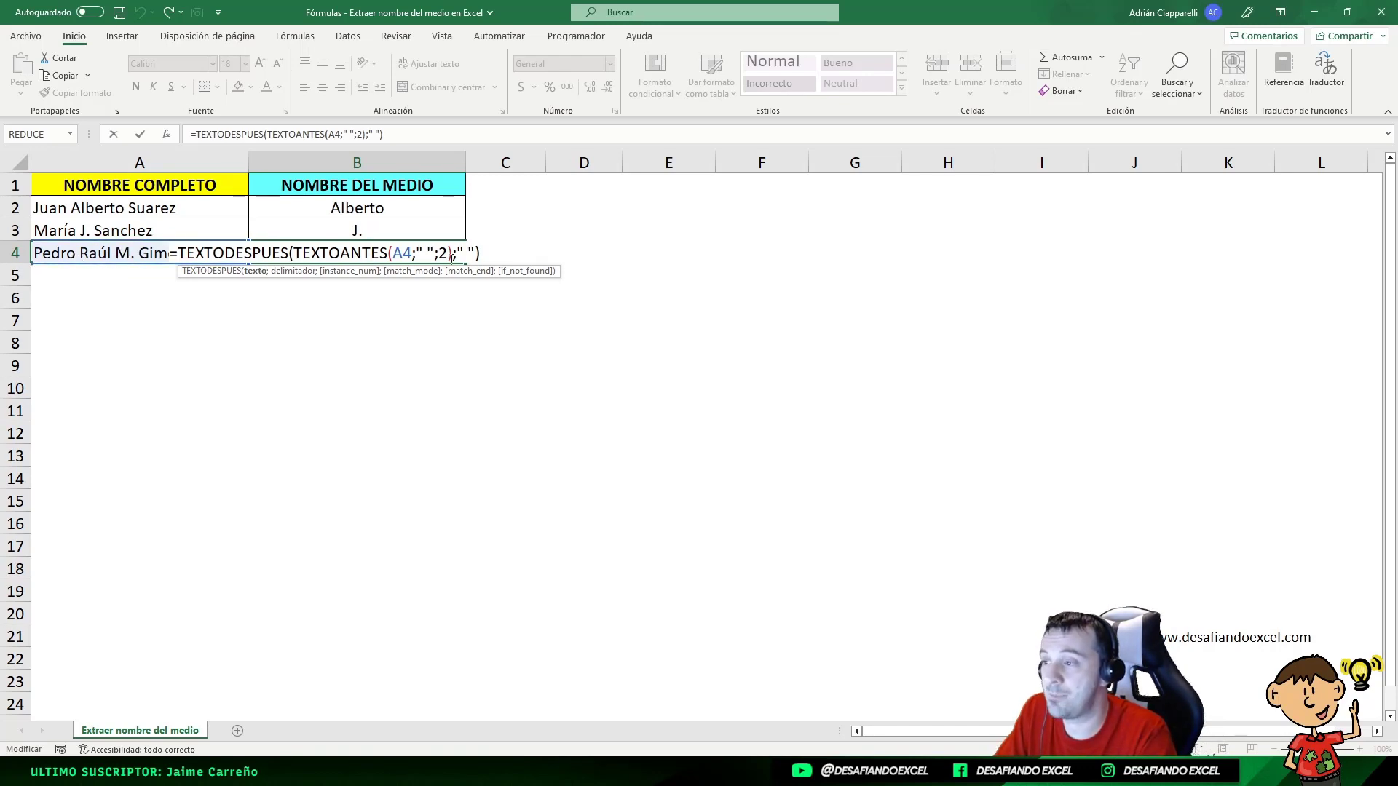
{"action": "double_click", "coordinate": [443, 253]}
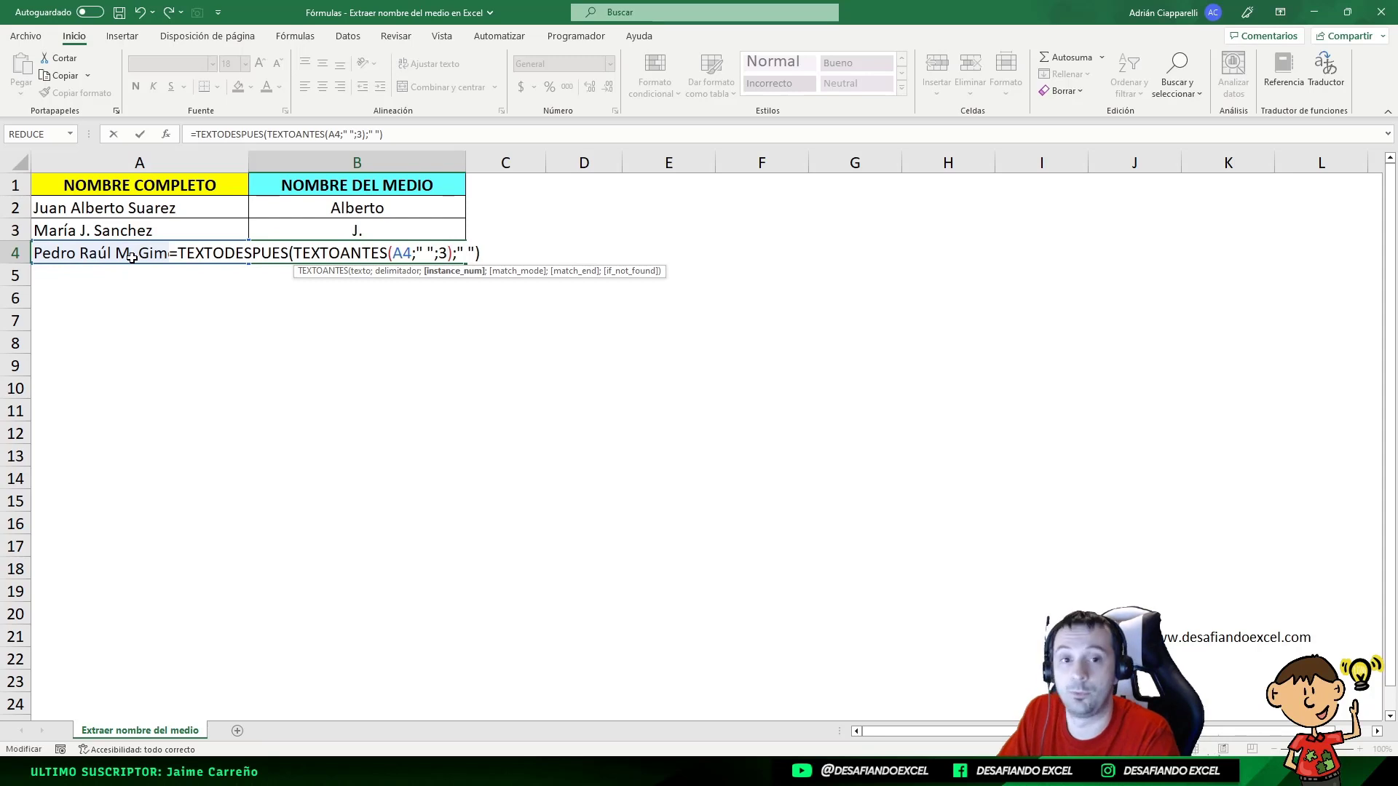
{"action": "key", "text": "Return"}
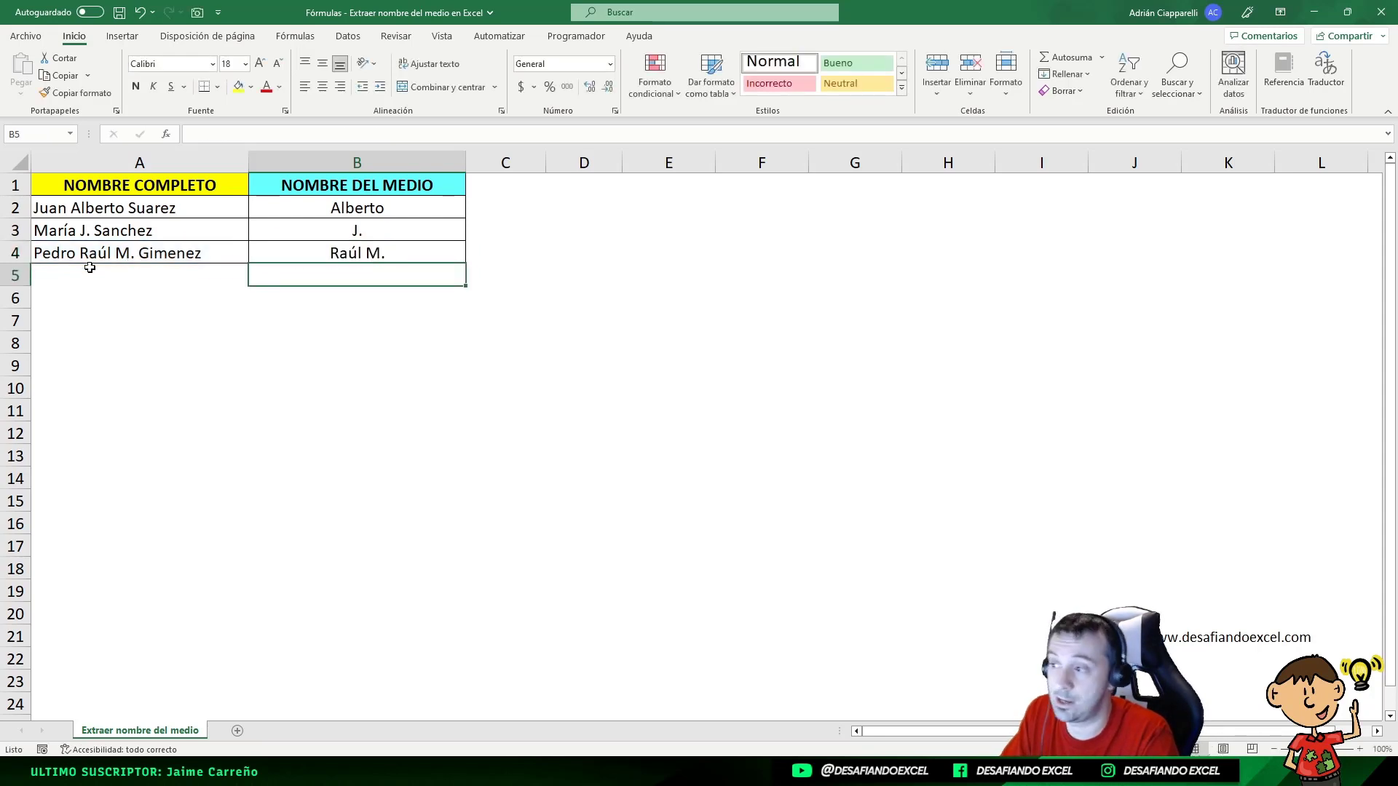
Step: Review the instance-number argument of TEXTOANTES in the B4 formula without editing it
{"action": "left_click", "coordinate": [340, 251]}
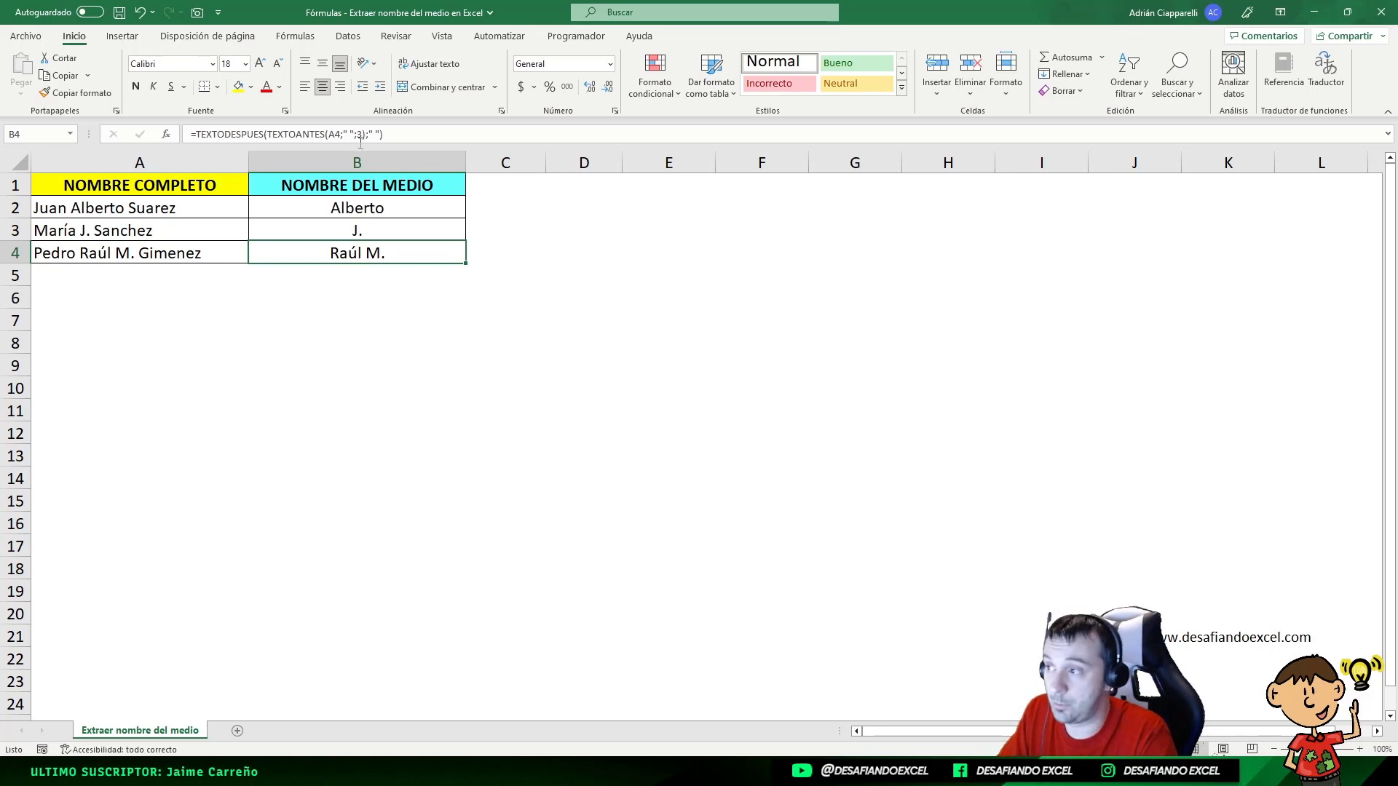
{"action": "double_click", "coordinate": [360, 137]}
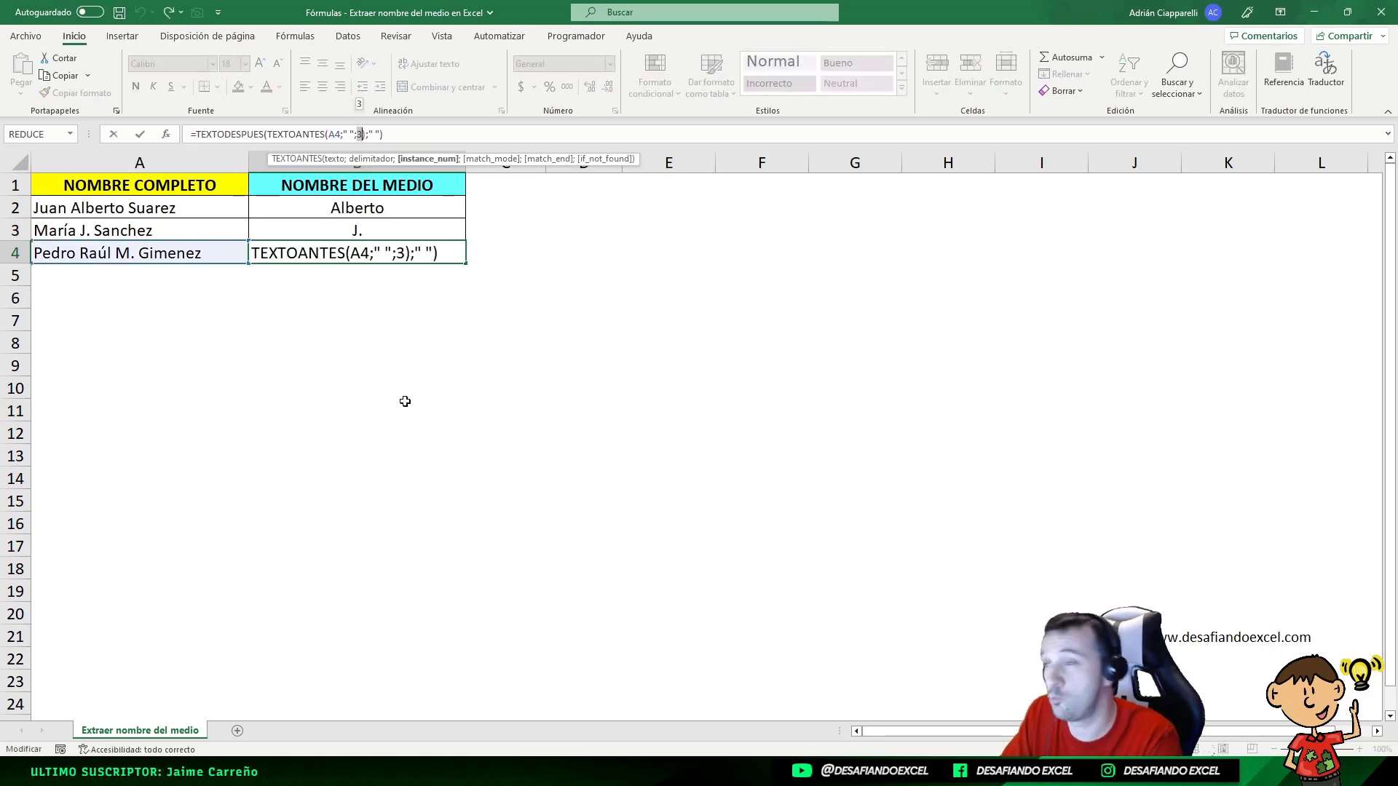
{"action": "key", "text": "Escape"}
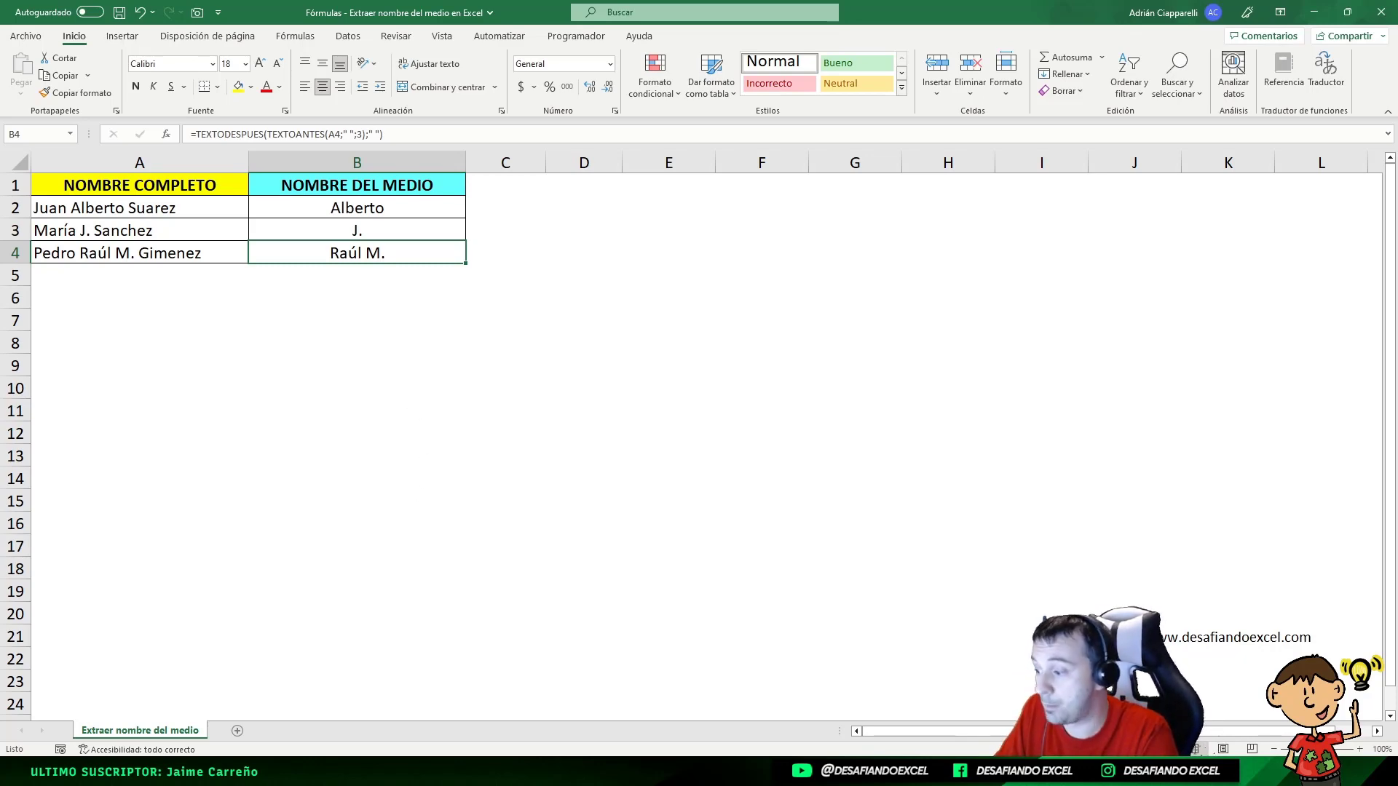
Step: Switch to the workbook "Fórmulas - Extraer el nombre del medio de un nombre completo" and maximize its window
{"action": "left_click", "coordinate": [371, 771]}
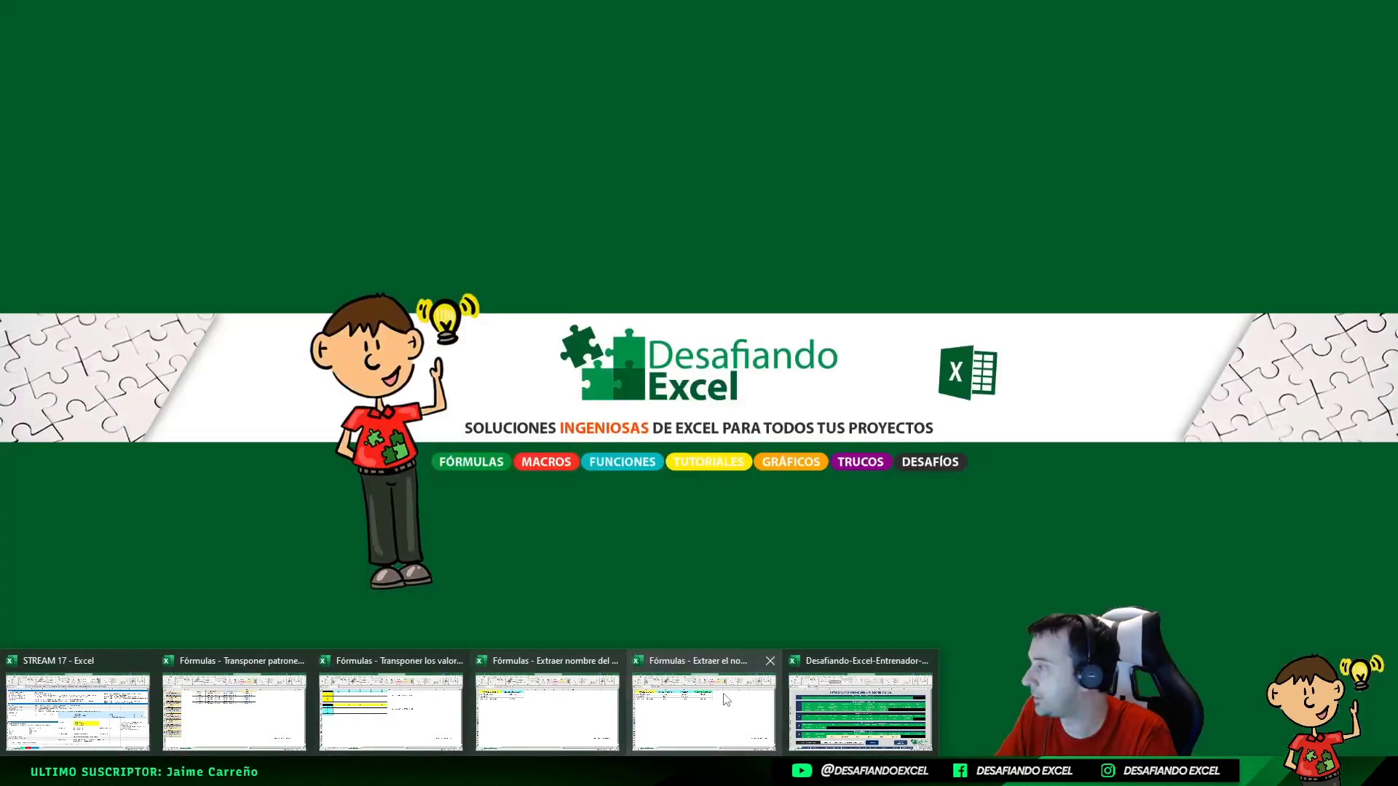
{"action": "left_click", "coordinate": [547, 710]}
{"action": "left_click_drag", "start_coordinate": [2, 102], "coordinate": [718, 151]}
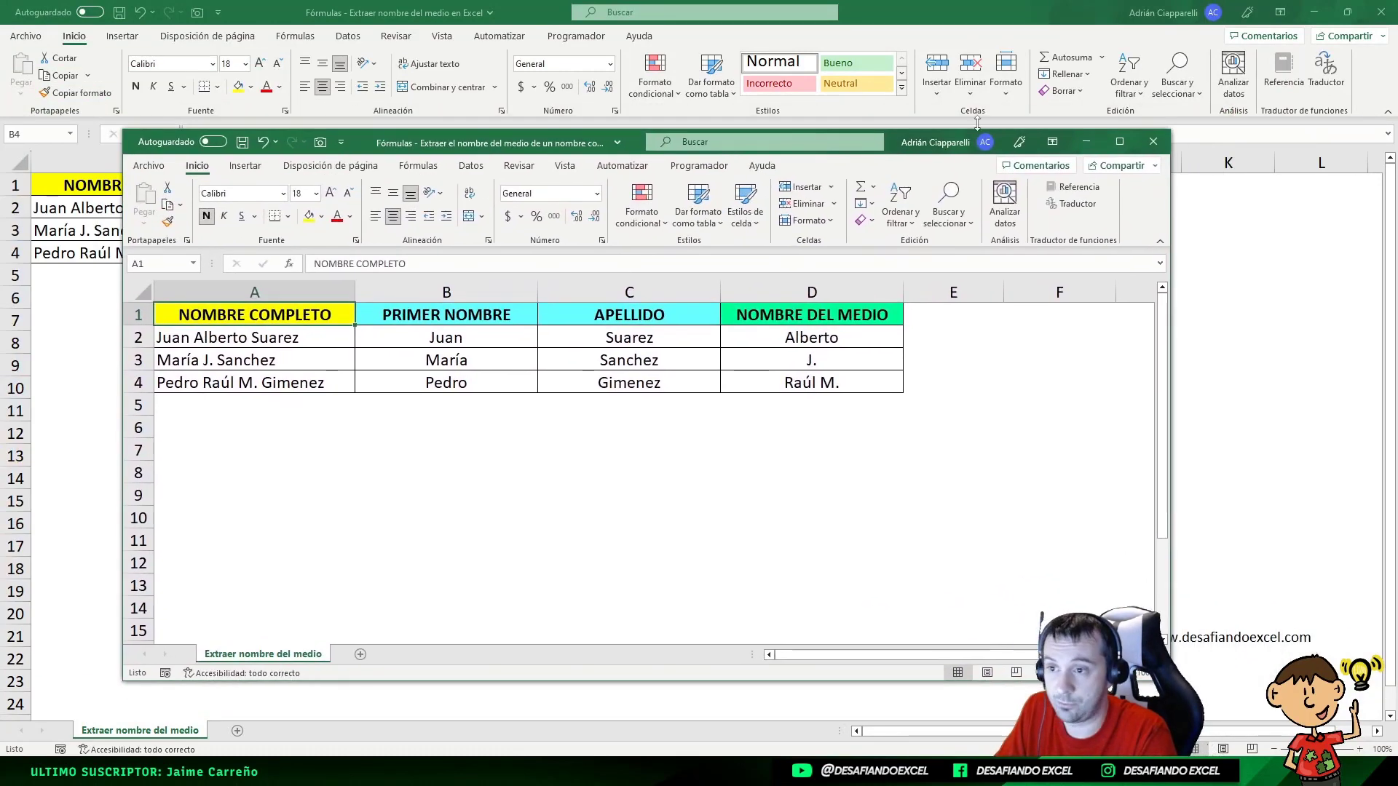
{"action": "left_click", "coordinate": [1119, 141]}
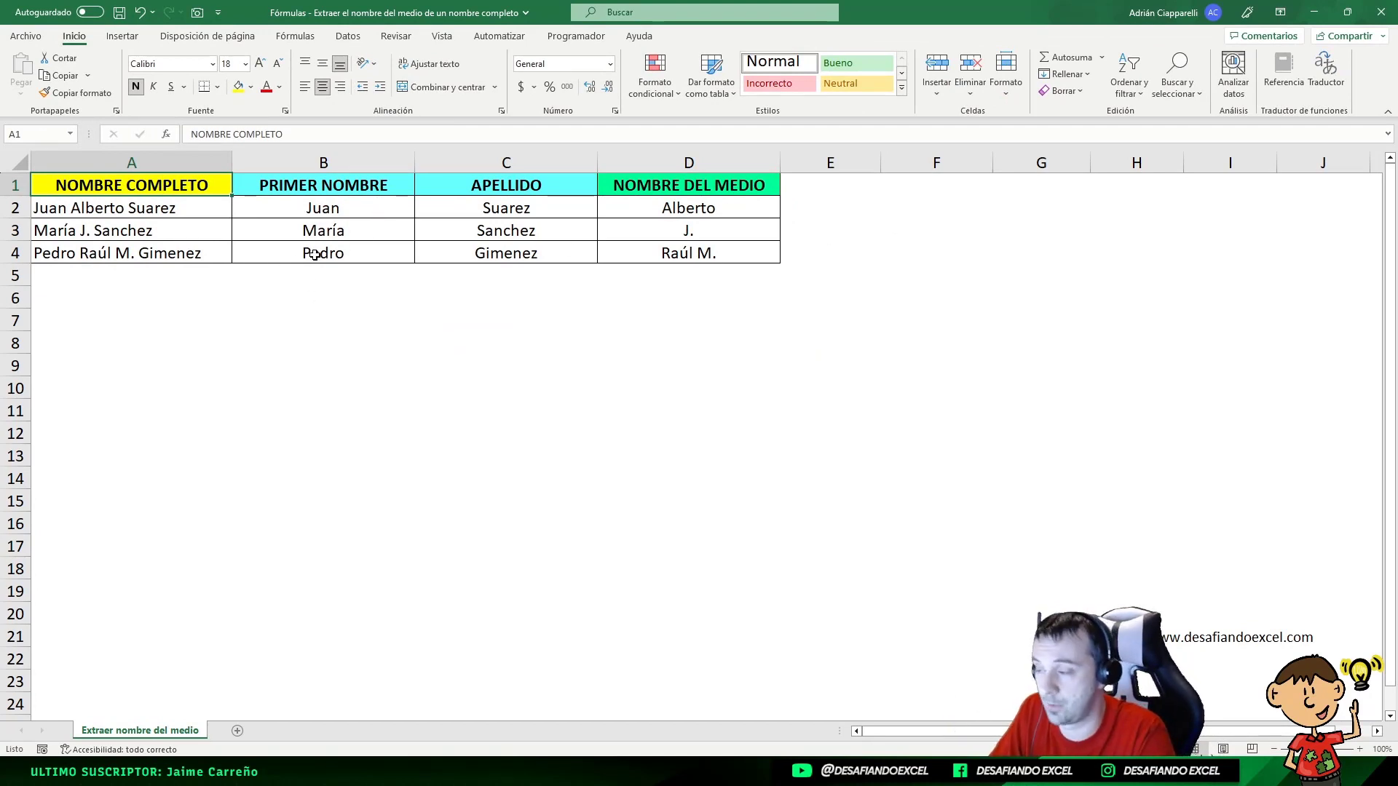
Step: Examine the first-name formula in B2, focusing on the HALLAR portion inside IZQUIERDA, and leave the formula as it is
{"action": "left_click", "coordinate": [284, 208]}
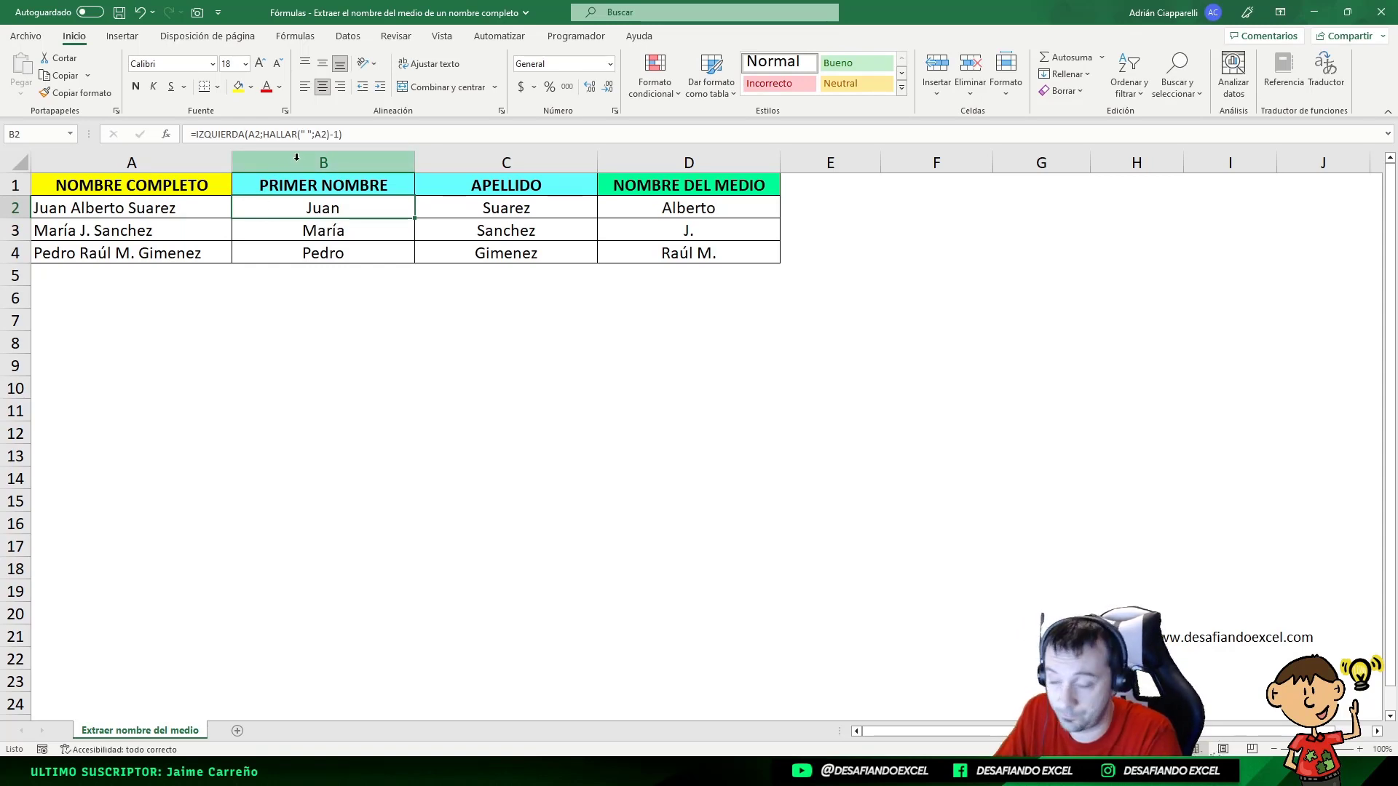
{"action": "left_click", "coordinate": [286, 134]}
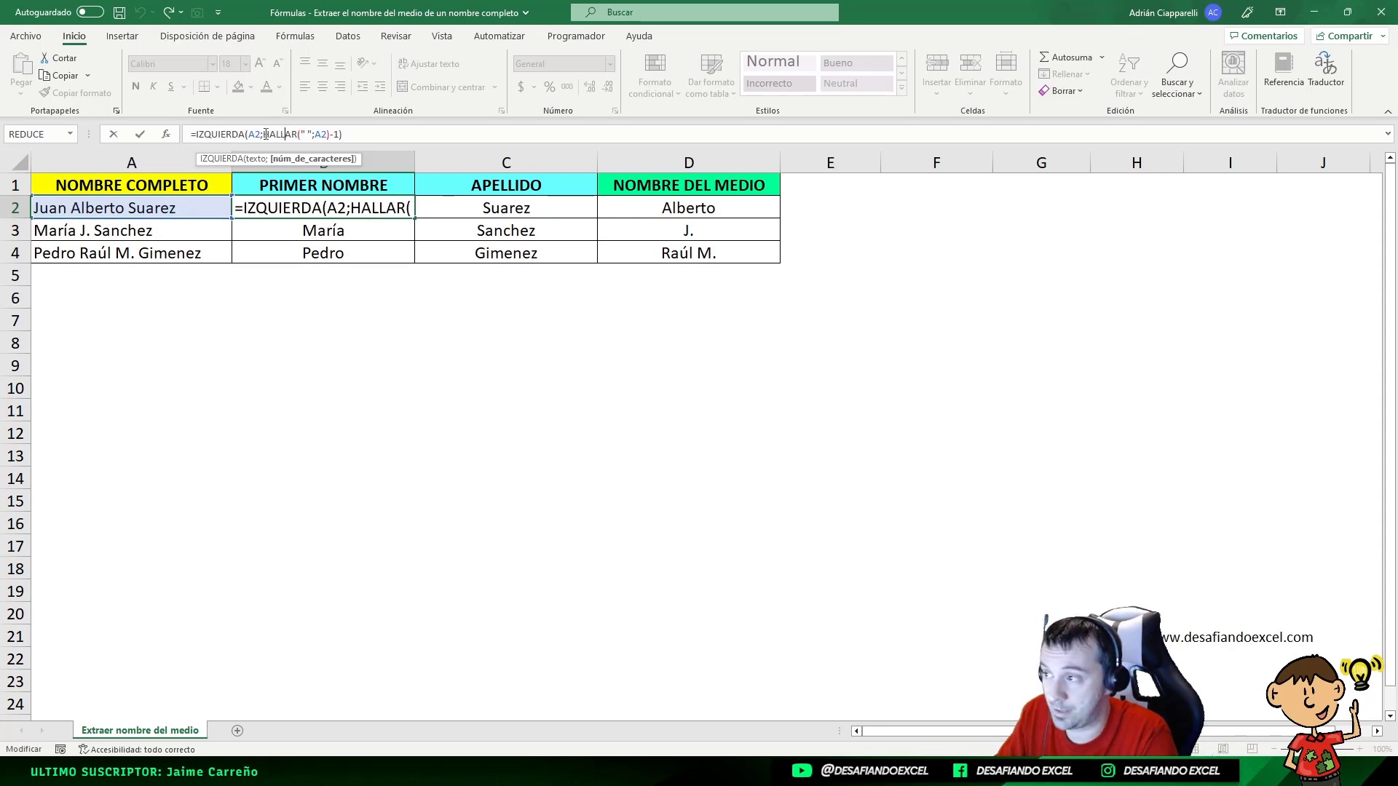
{"action": "left_click_drag", "start_coordinate": [264, 134], "coordinate": [330, 135]}
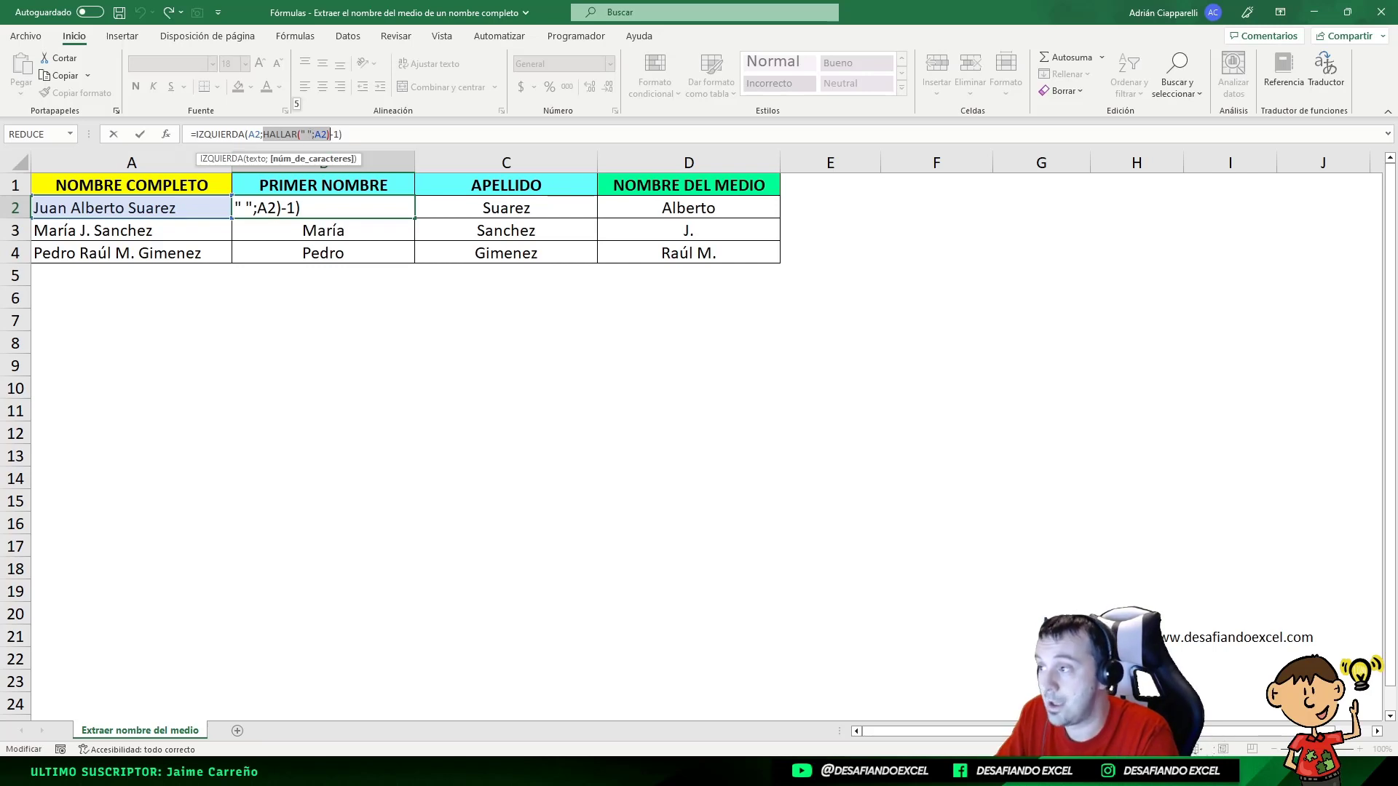
{"action": "left_click", "coordinate": [276, 134]}
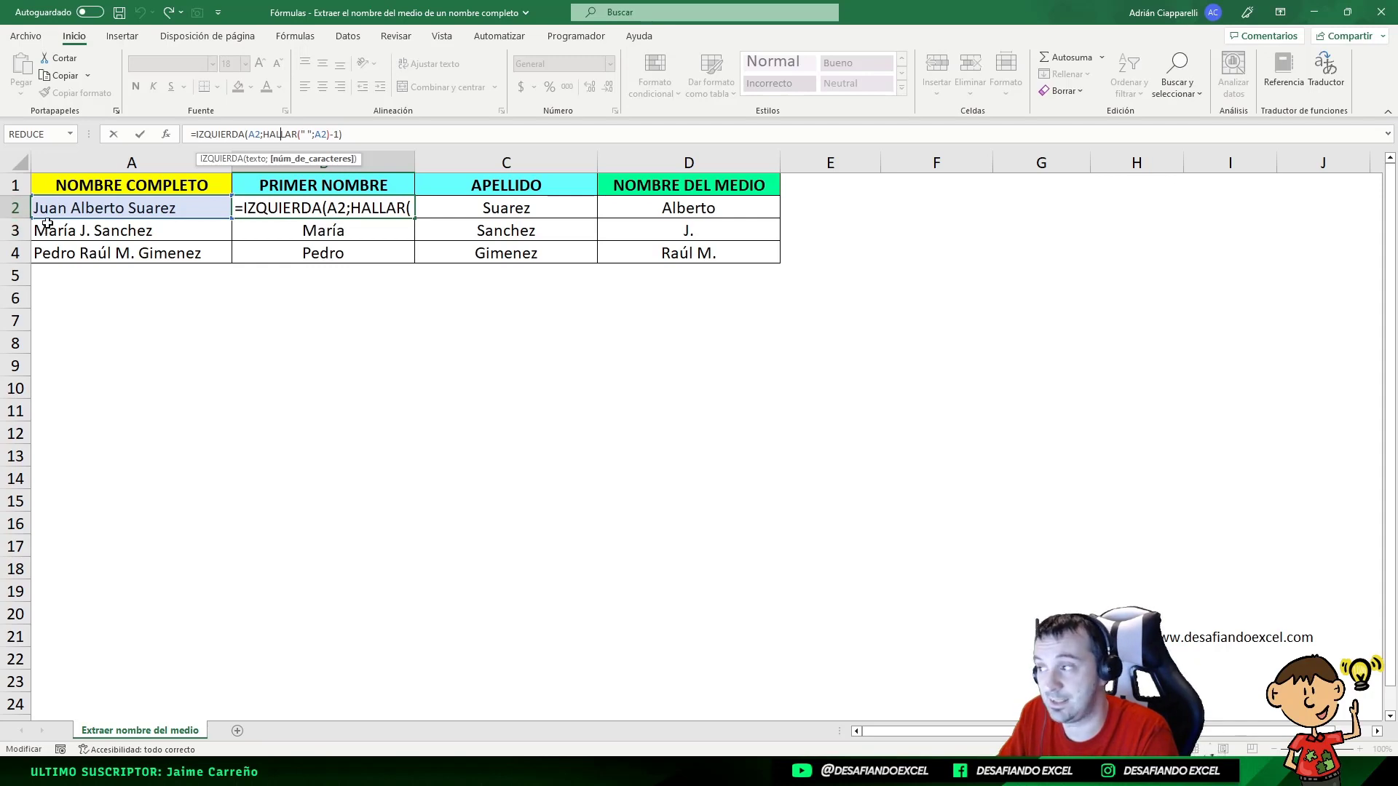
{"action": "key", "text": "ctrl+Return"}
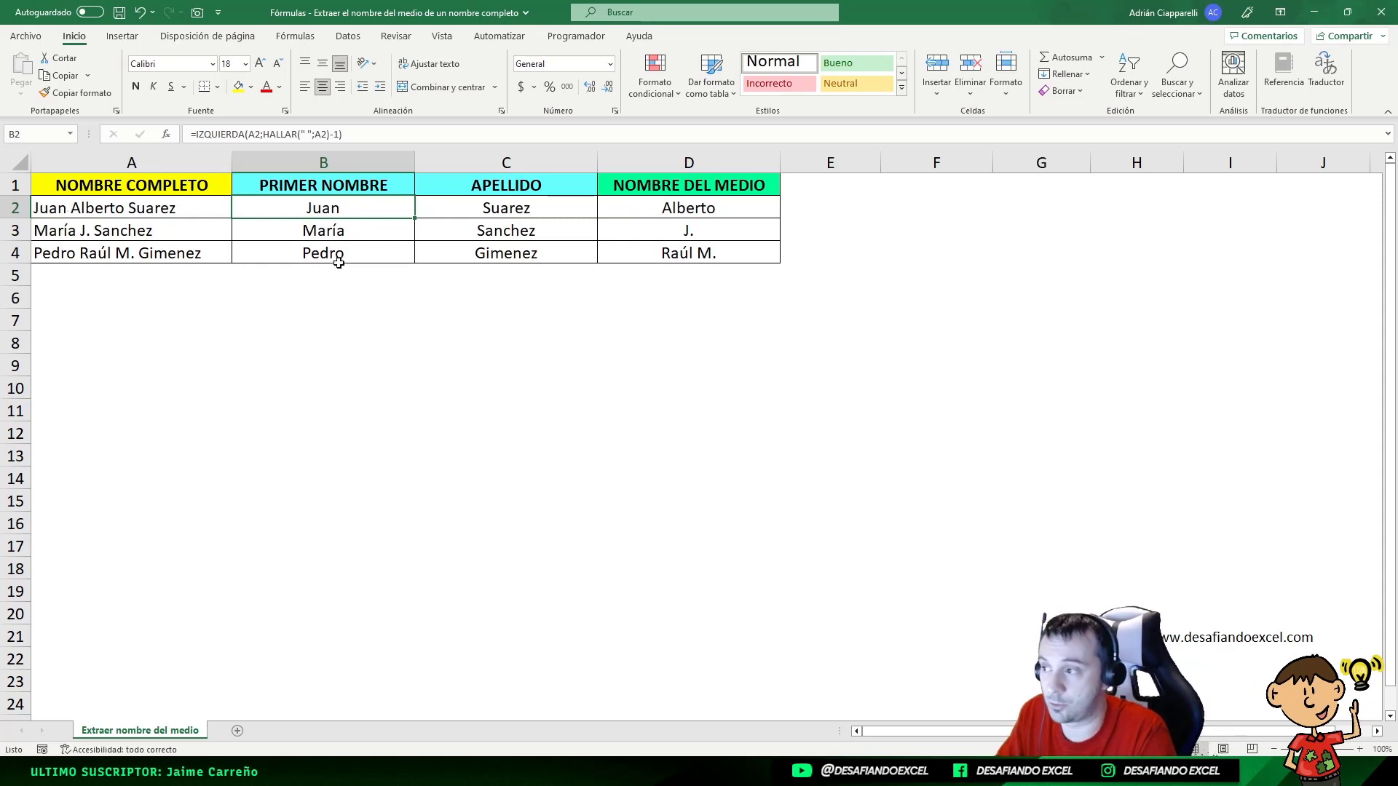
Step: Review the first-name formulas in B3 and B4 and compare the B2 formula with the last-name formula in C2
{"action": "left_click", "coordinate": [328, 230]}
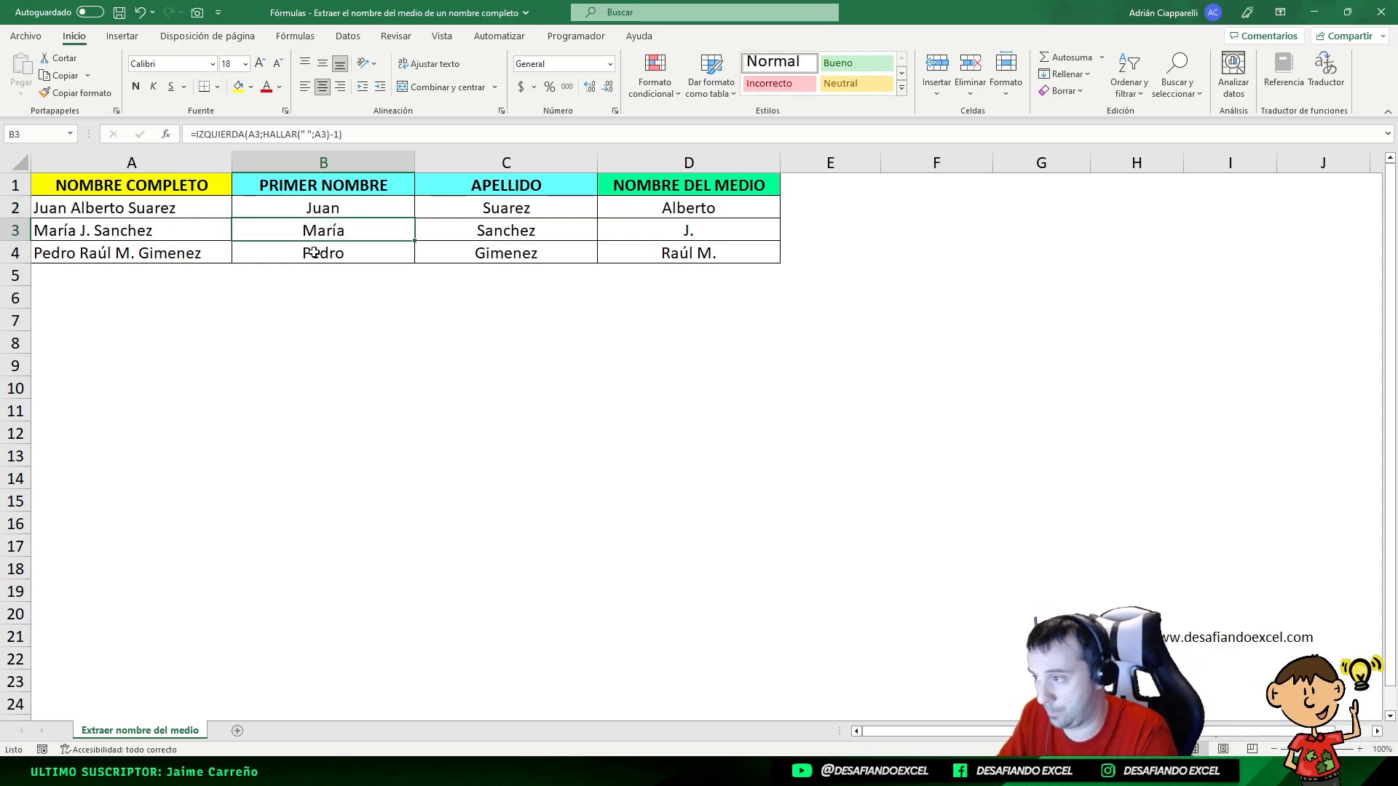
{"action": "left_click", "coordinate": [315, 253]}
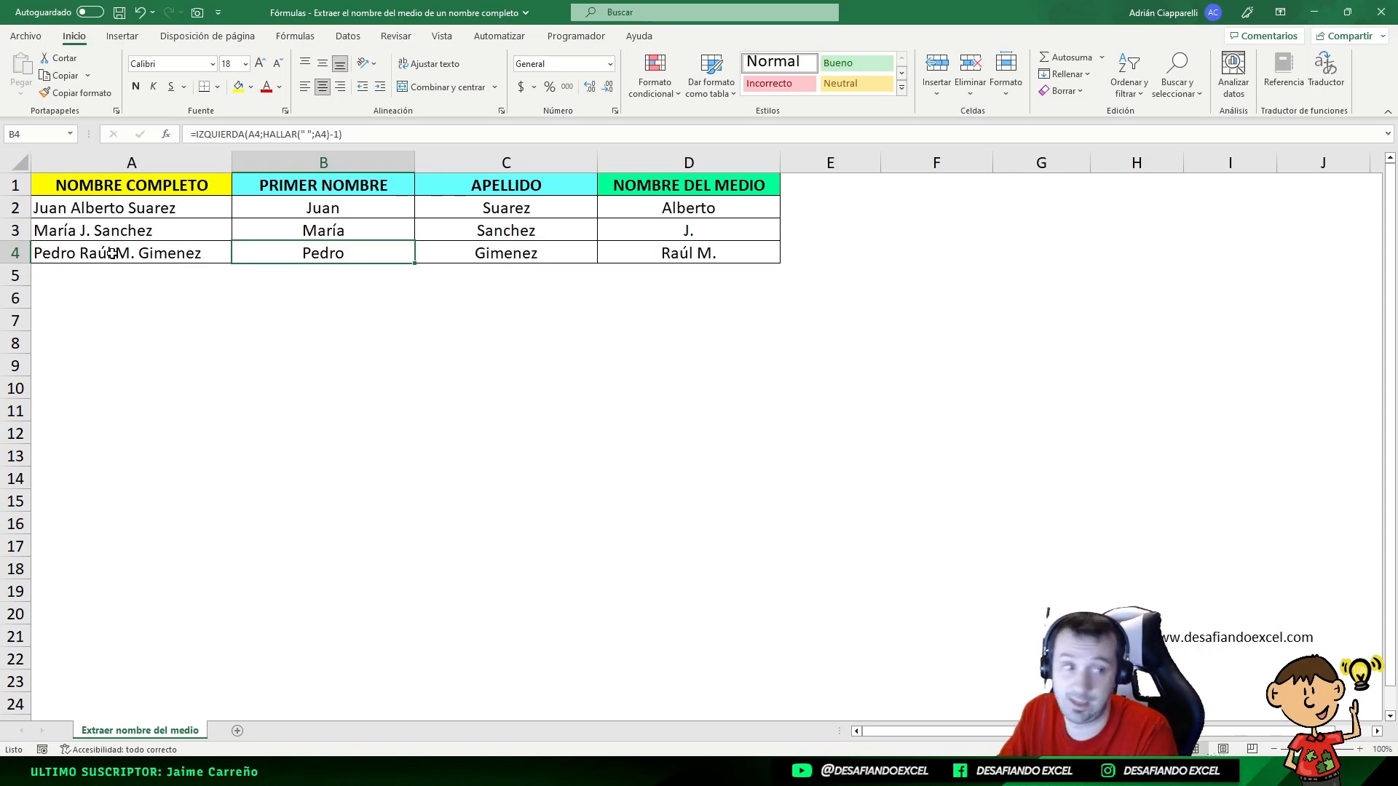
{"action": "left_click", "coordinate": [364, 205]}
{"action": "left_click", "coordinate": [428, 207]}
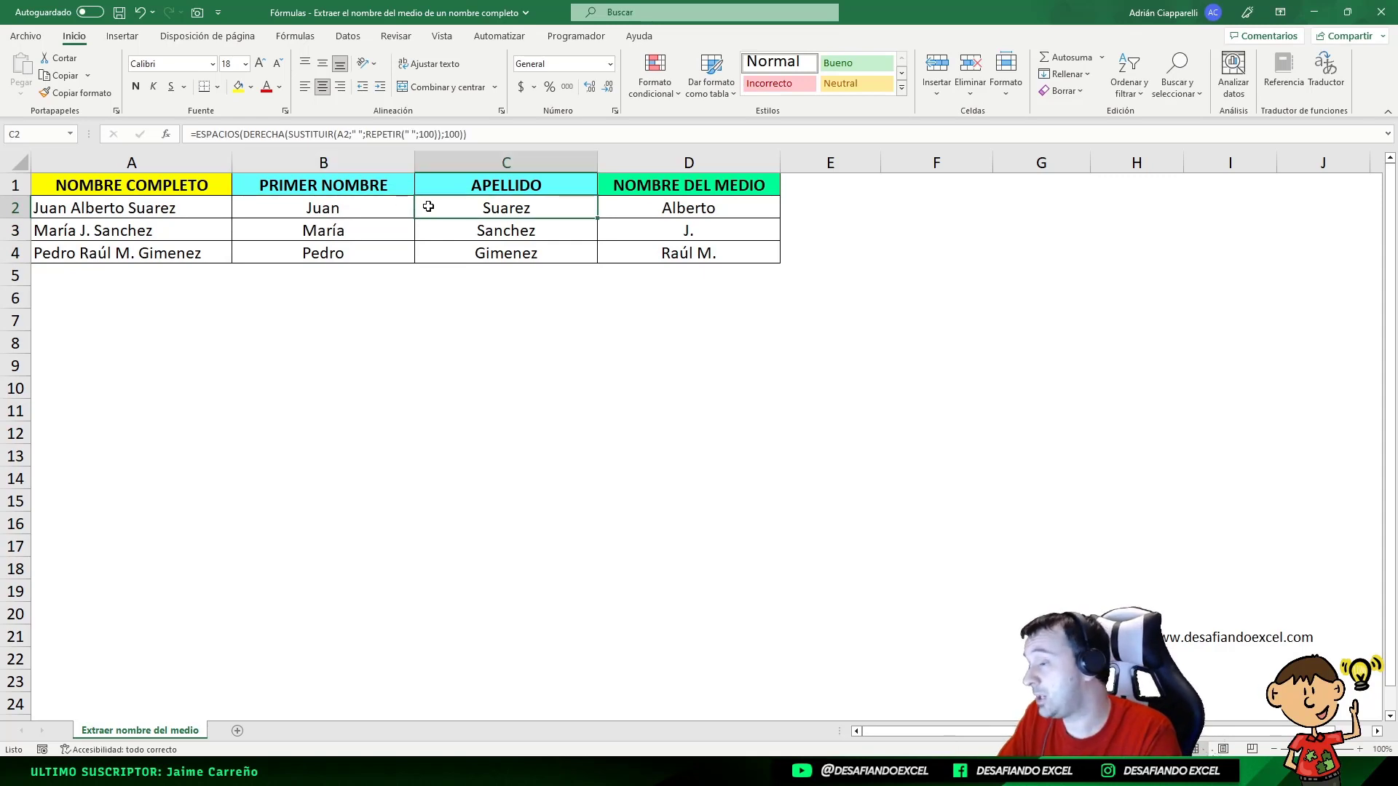
{"action": "left_click", "coordinate": [374, 202]}
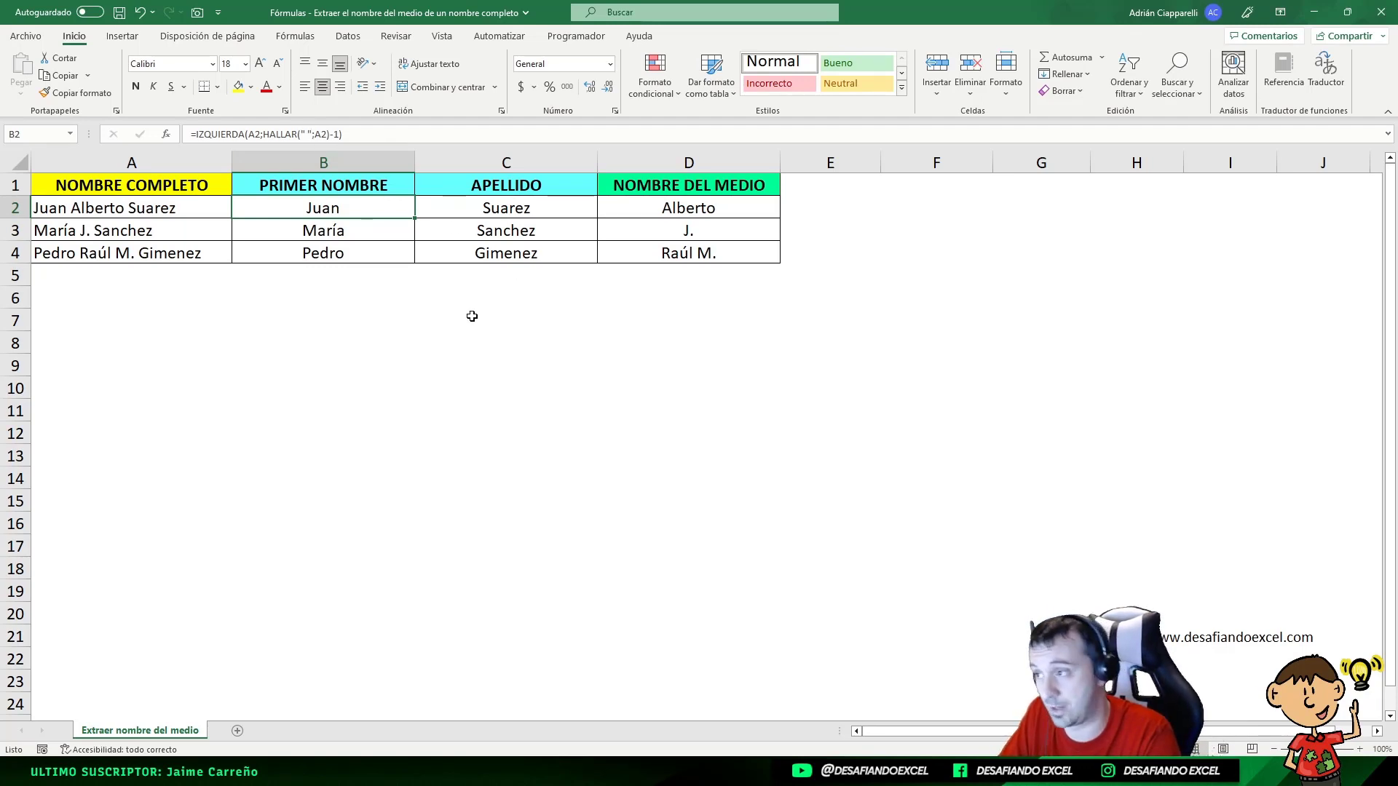
Step: Inspect the SUSTITUIR and REPETIR portions of the last-name formula in C2
{"action": "left_click", "coordinate": [494, 208]}
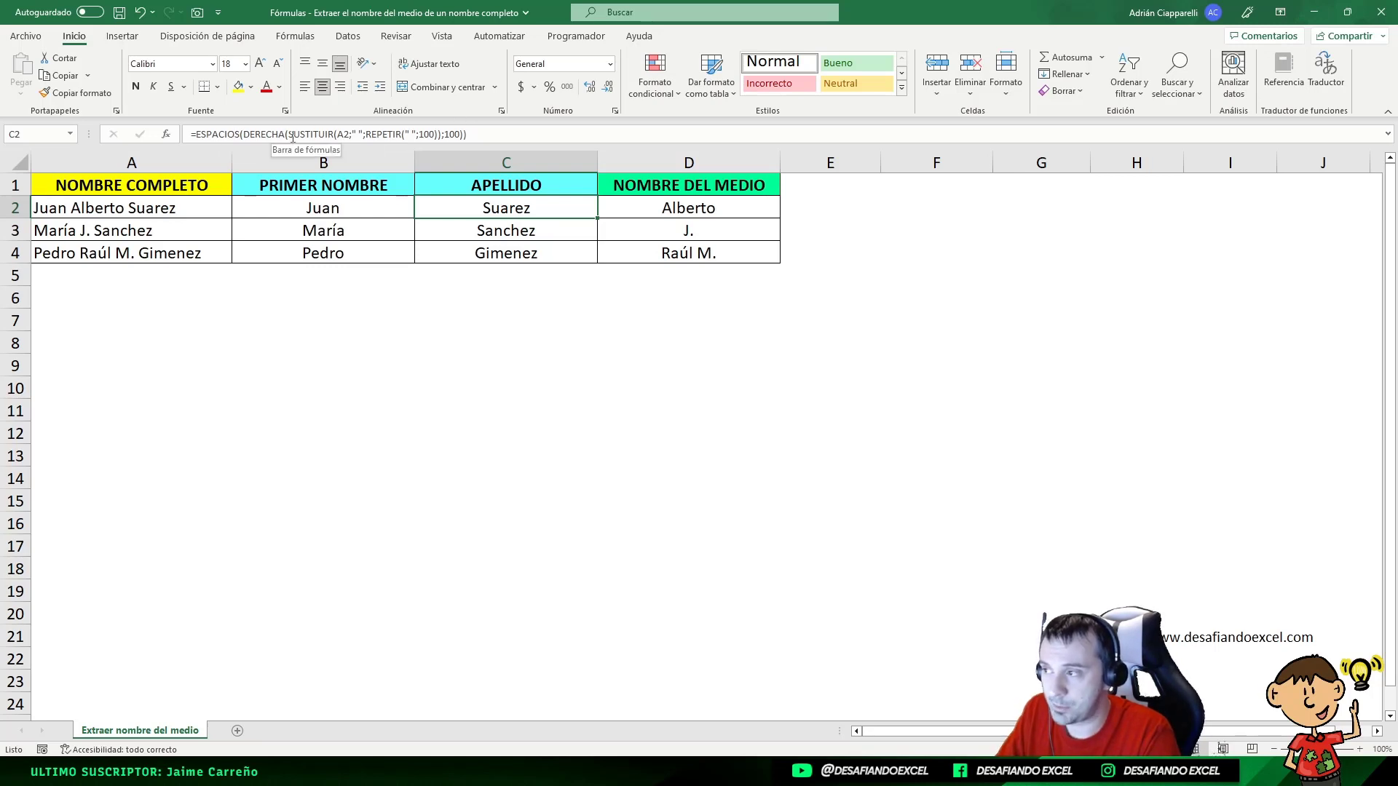
{"action": "left_click_drag", "start_coordinate": [292, 137], "coordinate": [367, 137]}
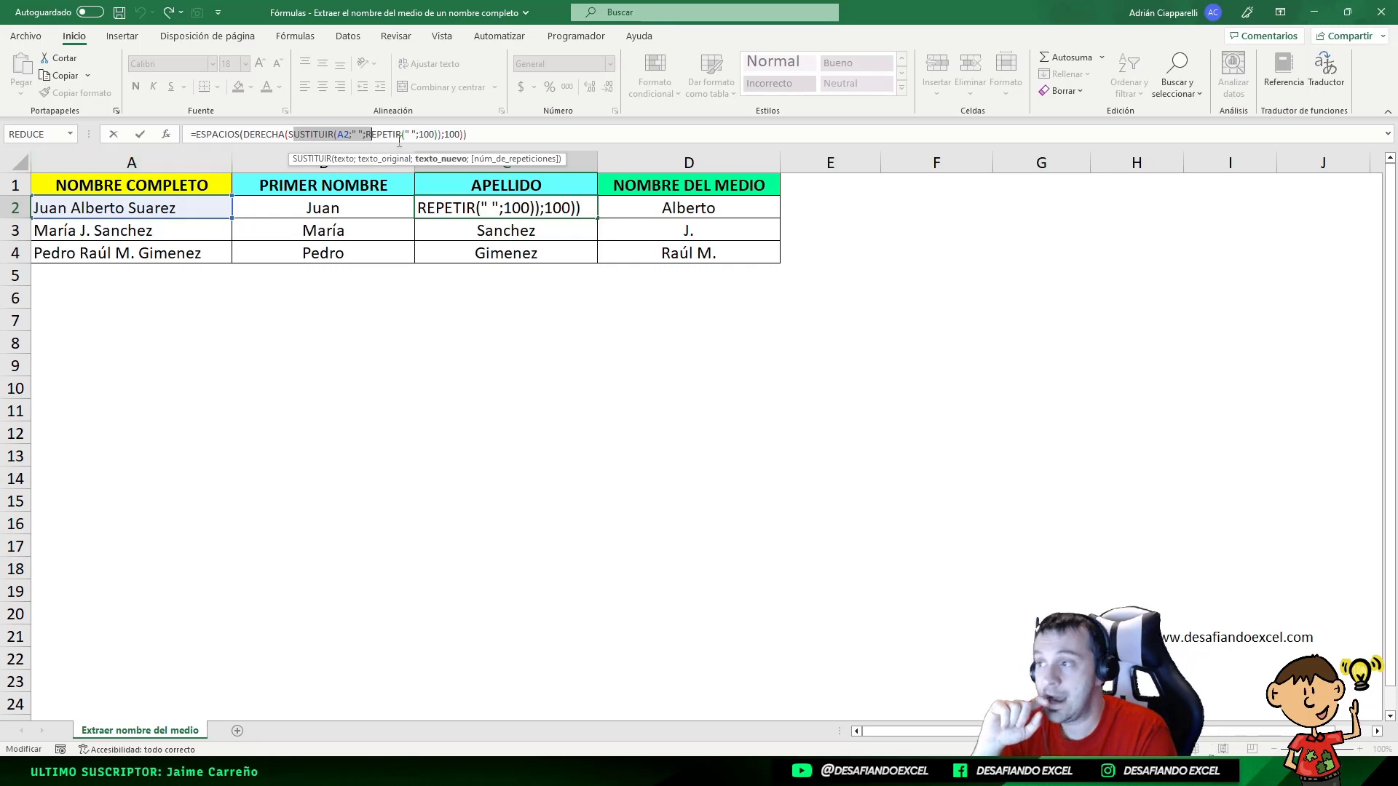
{"action": "left_click", "coordinate": [371, 134]}
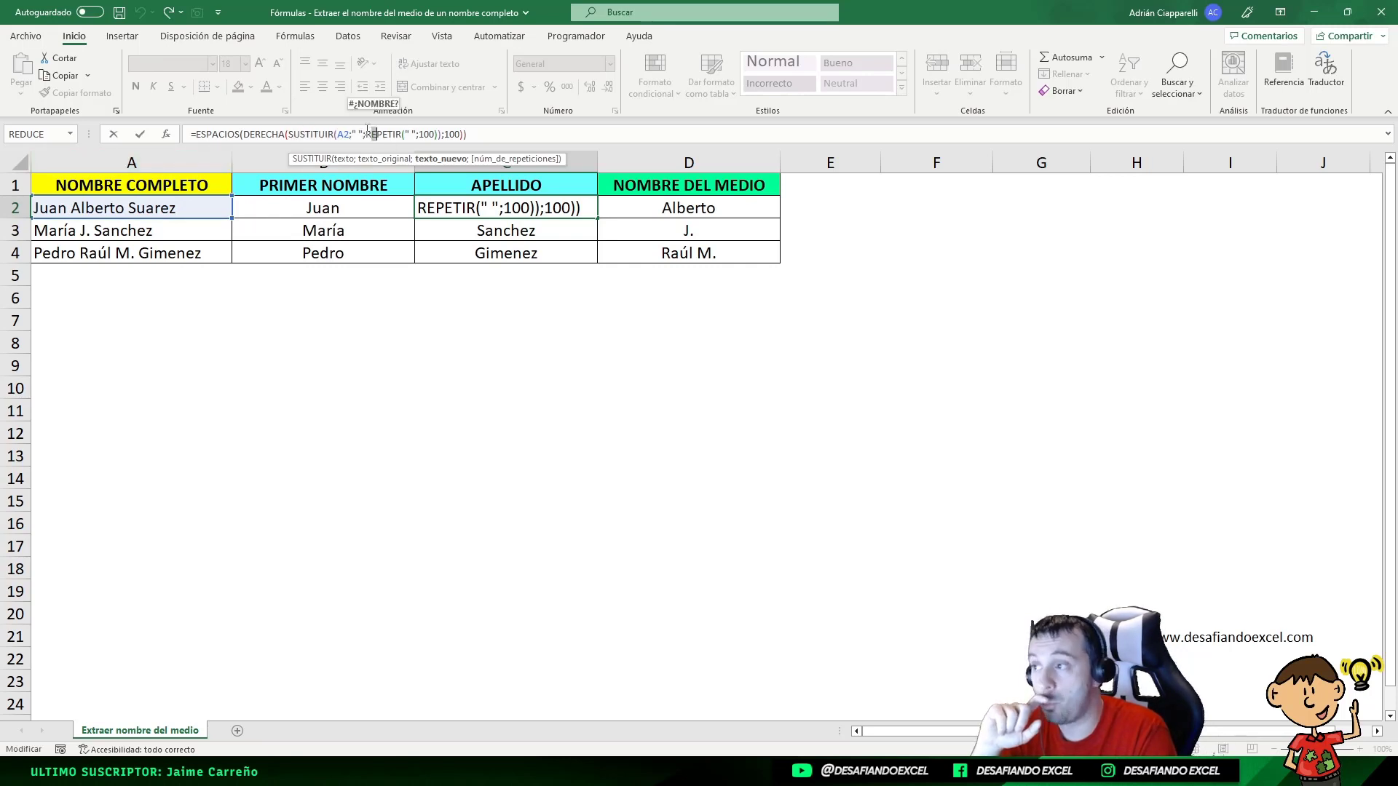
{"action": "left_click_drag", "start_coordinate": [371, 135], "coordinate": [442, 135]}
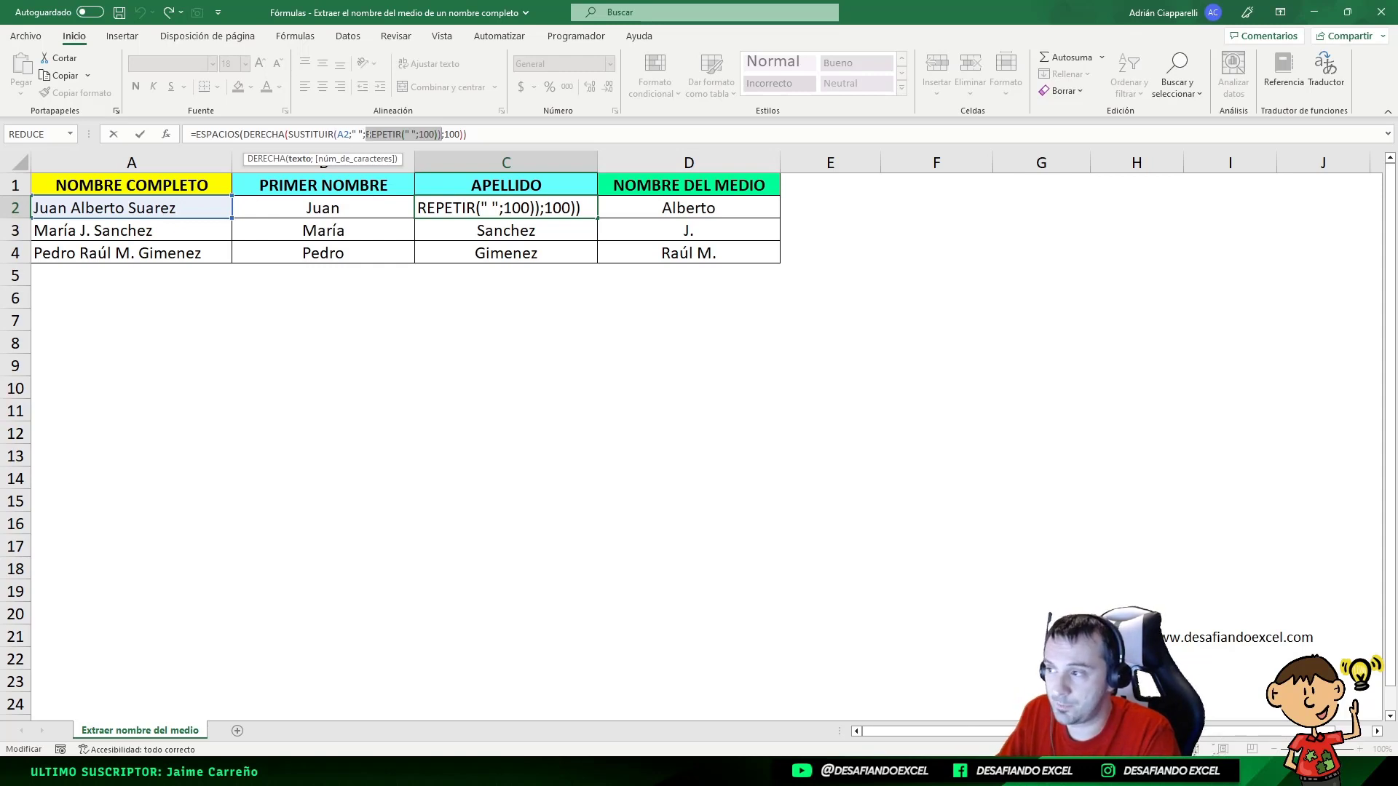
Step: Examine the text, original-text and new-text arguments of SUSTITUIR in the C2 formula, including the nested REPETIR
{"action": "left_click", "coordinate": [367, 134]}
{"action": "left_click", "coordinate": [344, 134]}
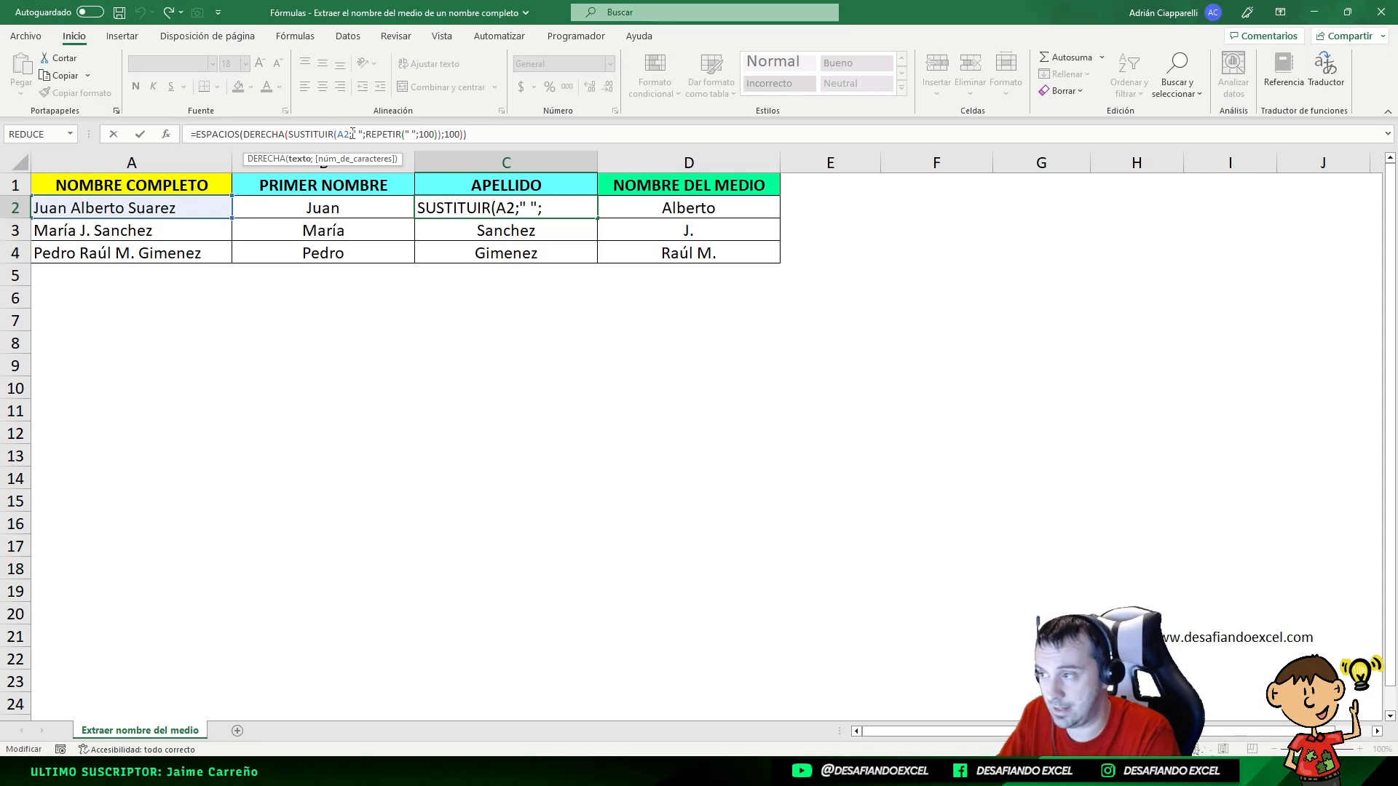
{"action": "left_click", "coordinate": [345, 158]}
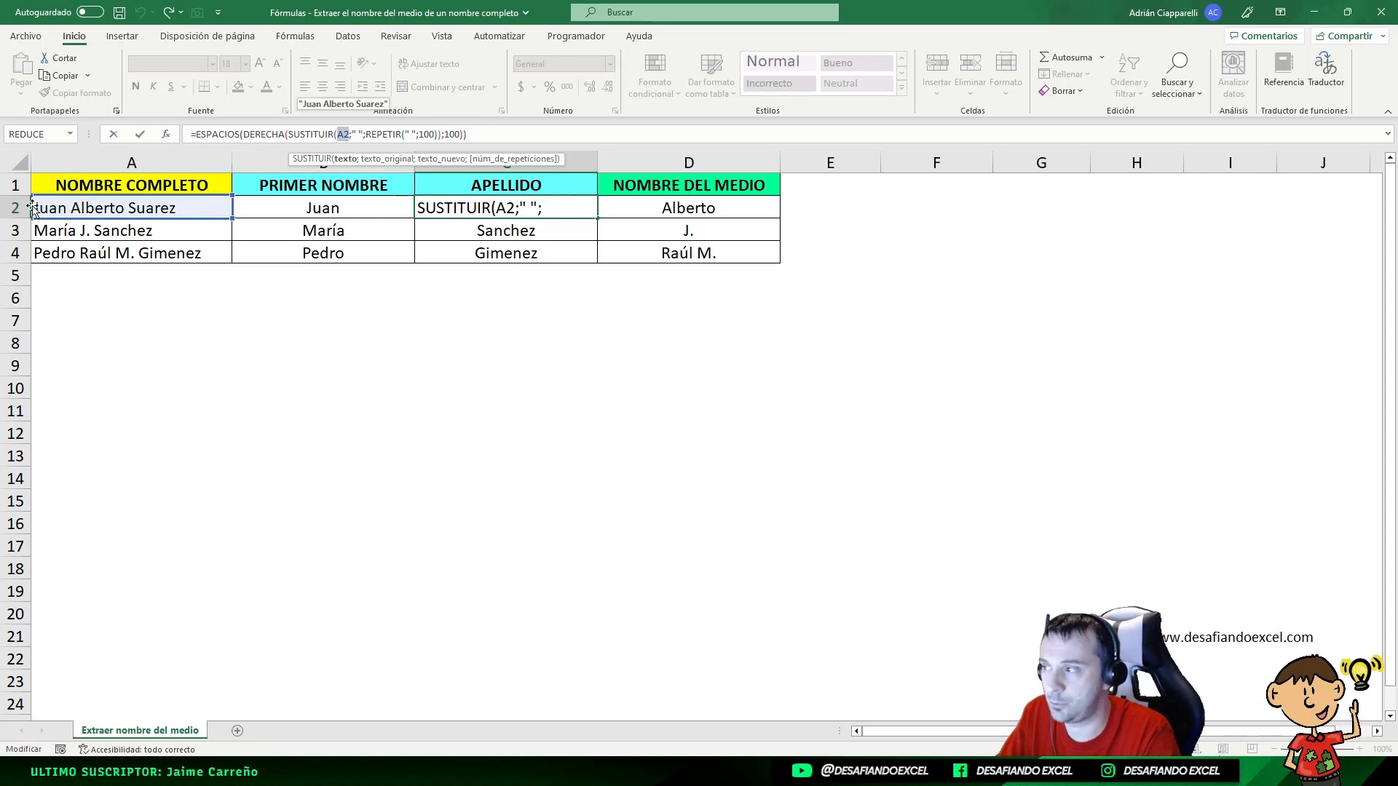
{"action": "left_click", "coordinate": [369, 134]}
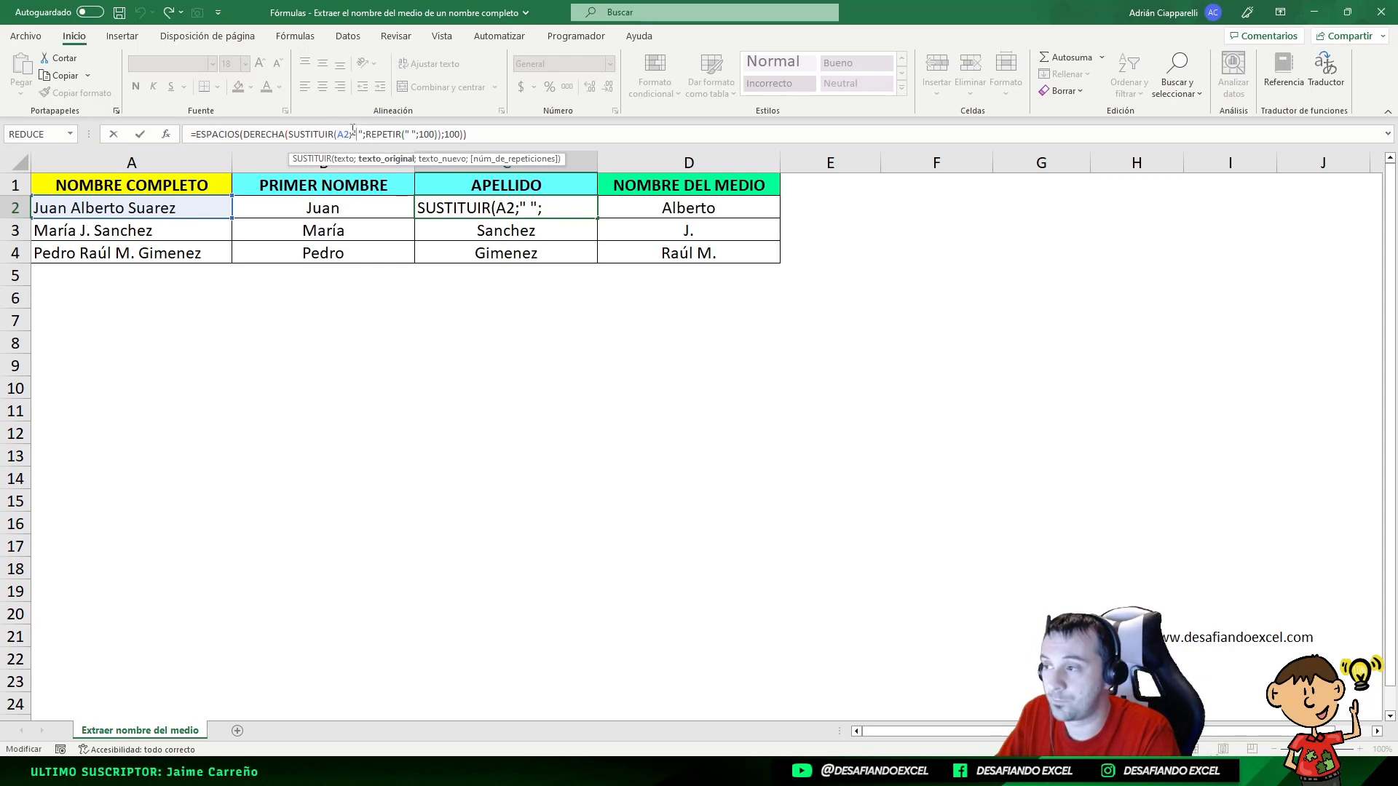
{"action": "left_click_drag", "start_coordinate": [366, 133], "coordinate": [439, 134]}
{"action": "left_click", "coordinate": [451, 134]}
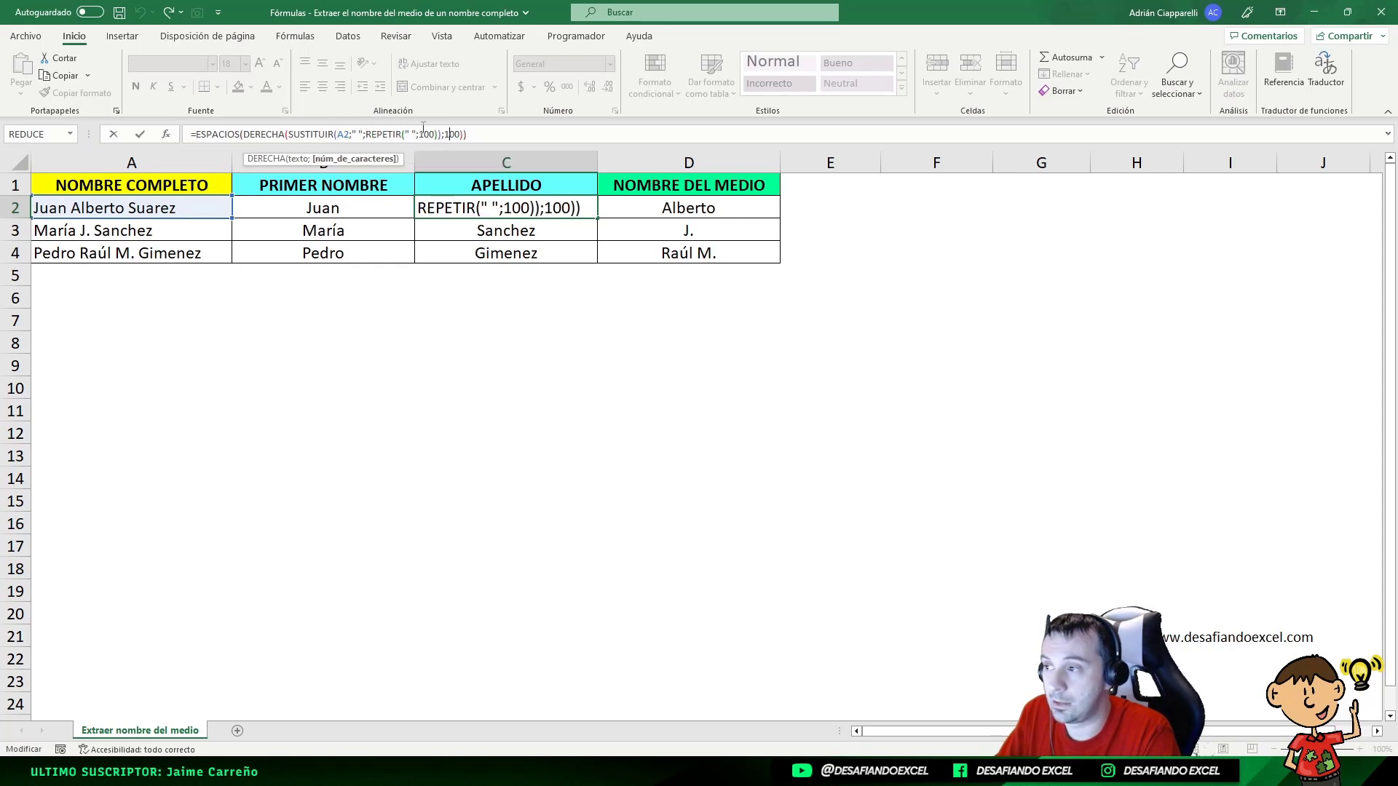
{"action": "left_click_drag", "start_coordinate": [364, 132], "coordinate": [441, 134]}
{"action": "left_click", "coordinate": [377, 134]}
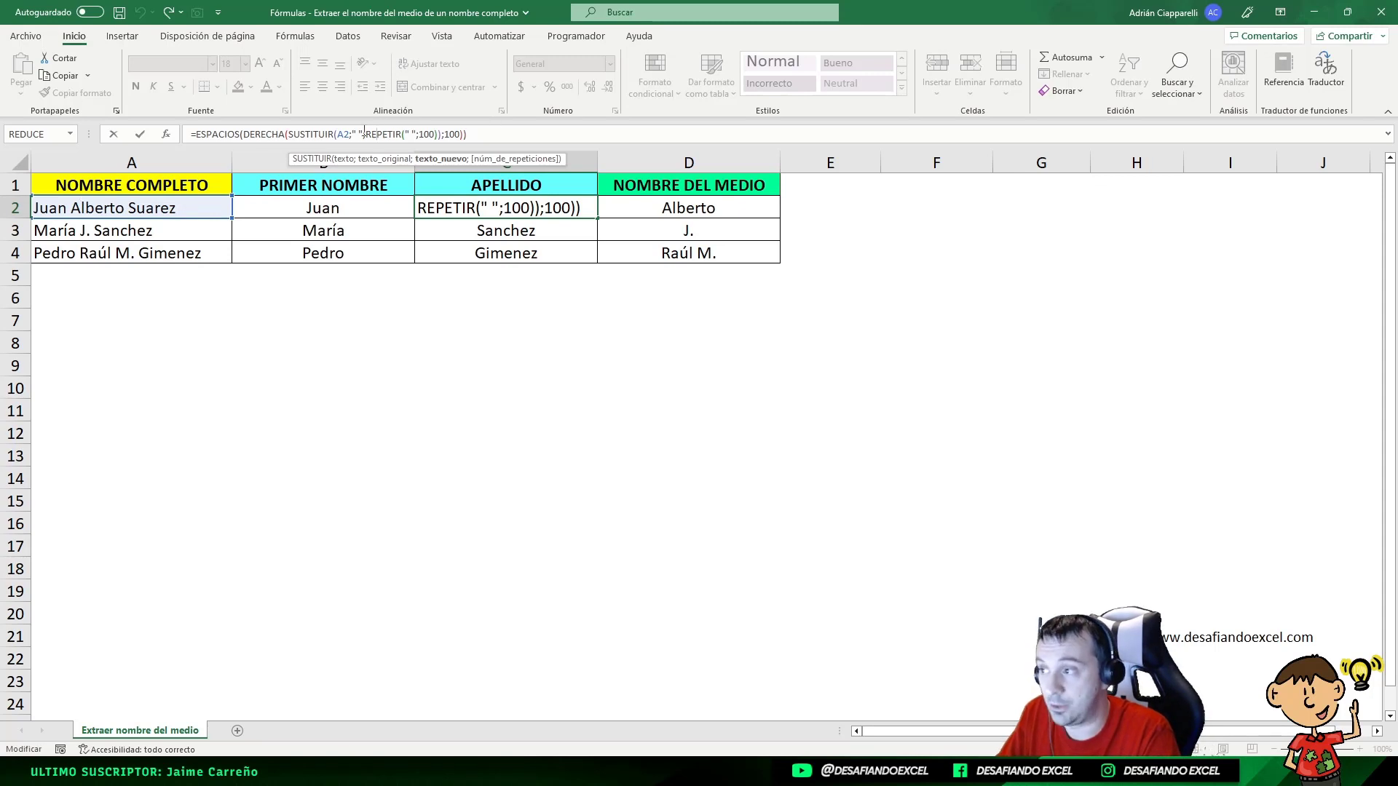
Step: Review how the C2 formula replaces the space in A2 using REPETIR, plus the character-count argument of DERECHA
{"action": "left_click", "coordinate": [321, 134]}
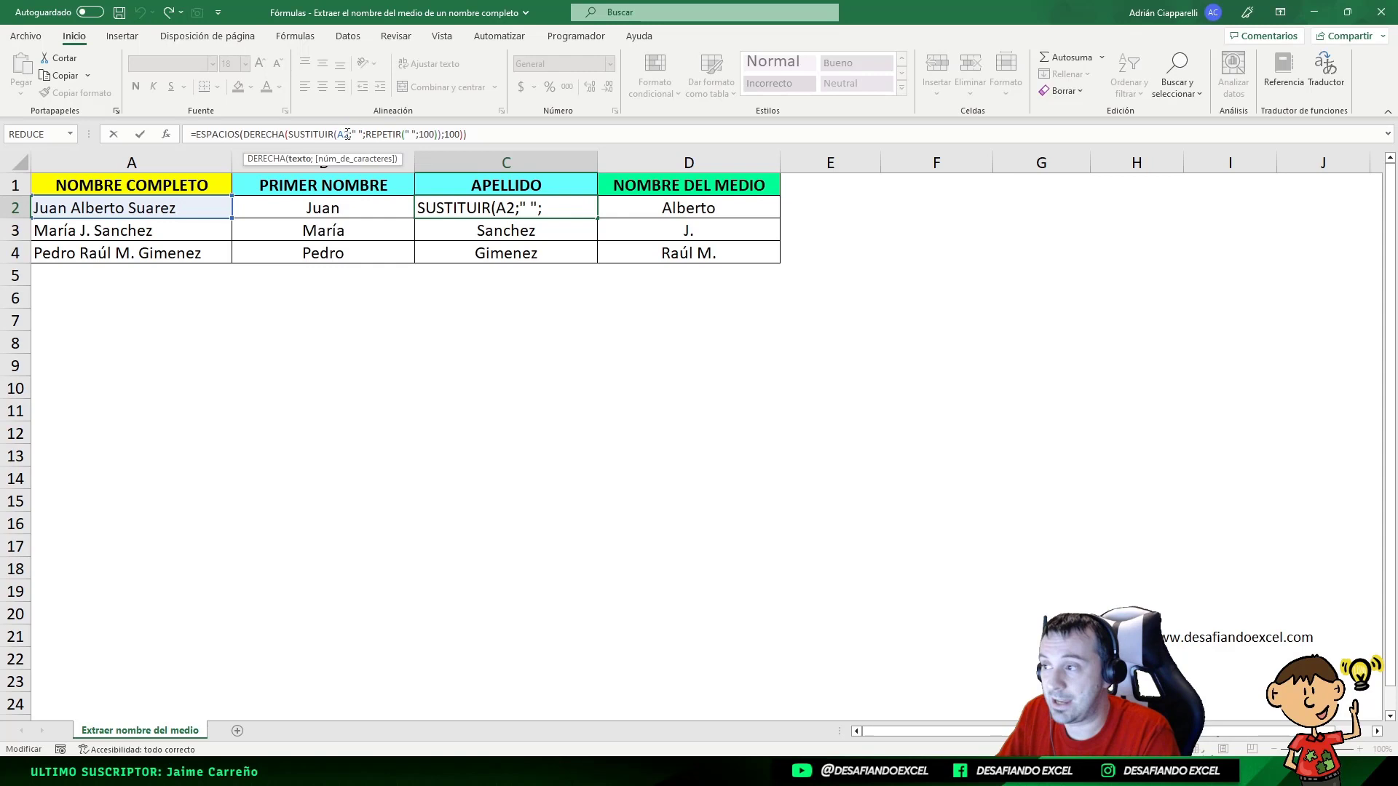
{"action": "left_click", "coordinate": [351, 135]}
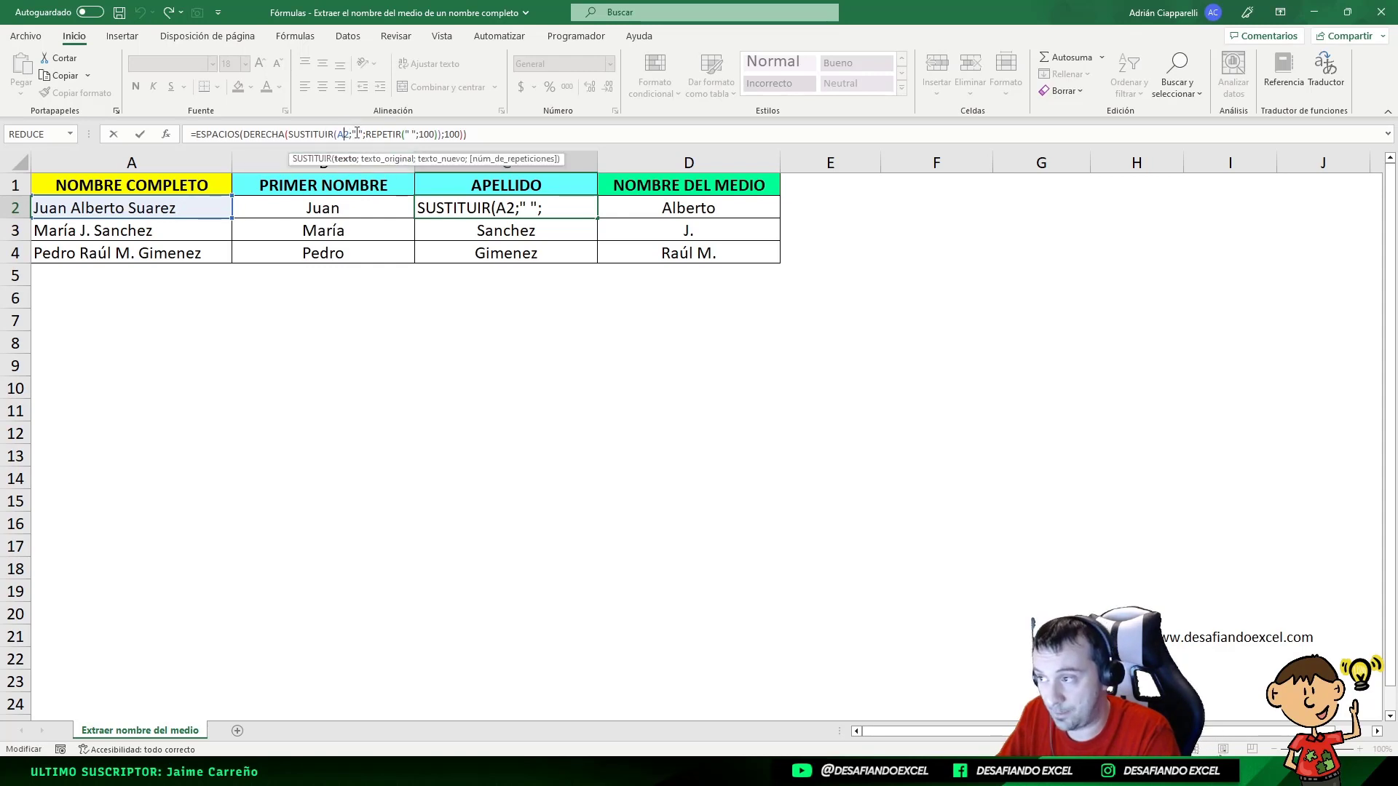
{"action": "left_click", "coordinate": [386, 159]}
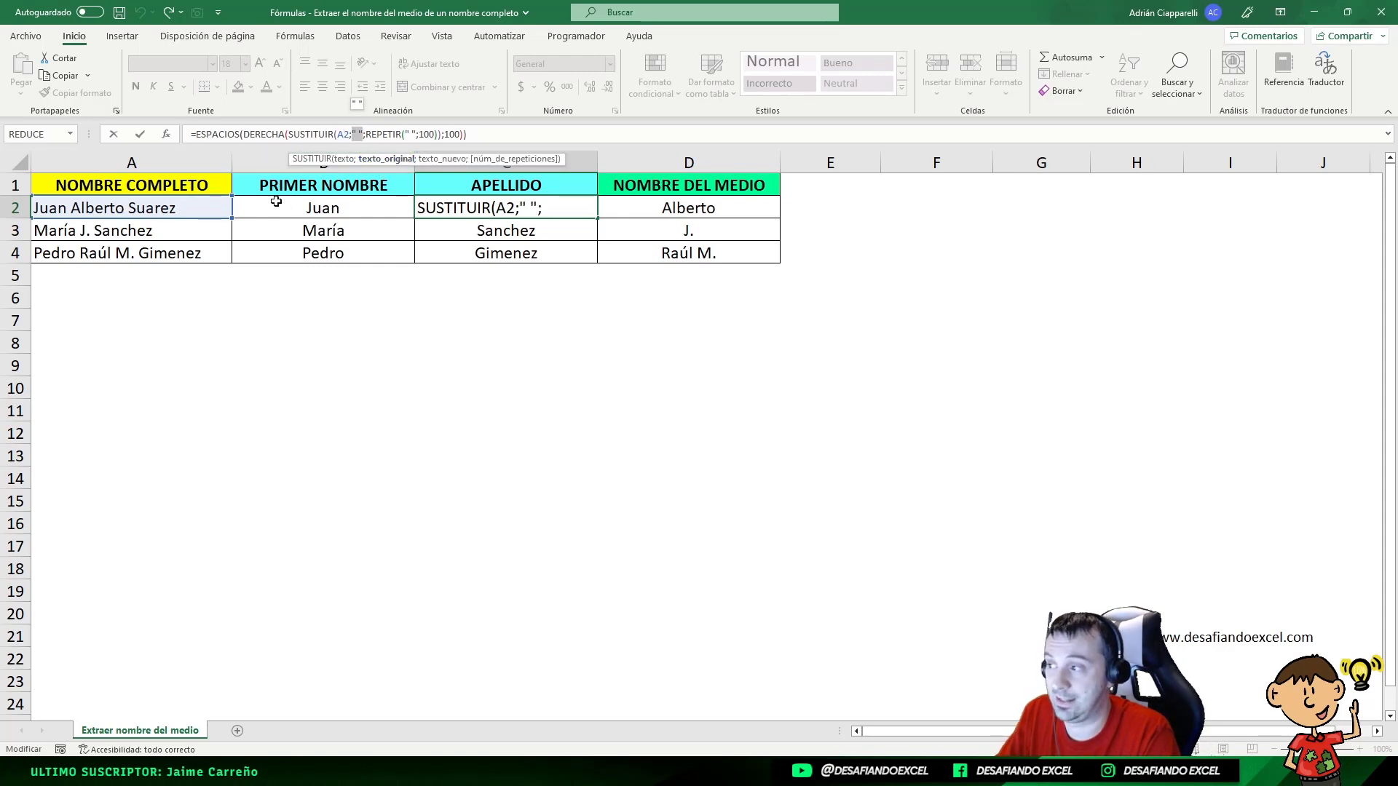
{"action": "left_click", "coordinate": [386, 146]}
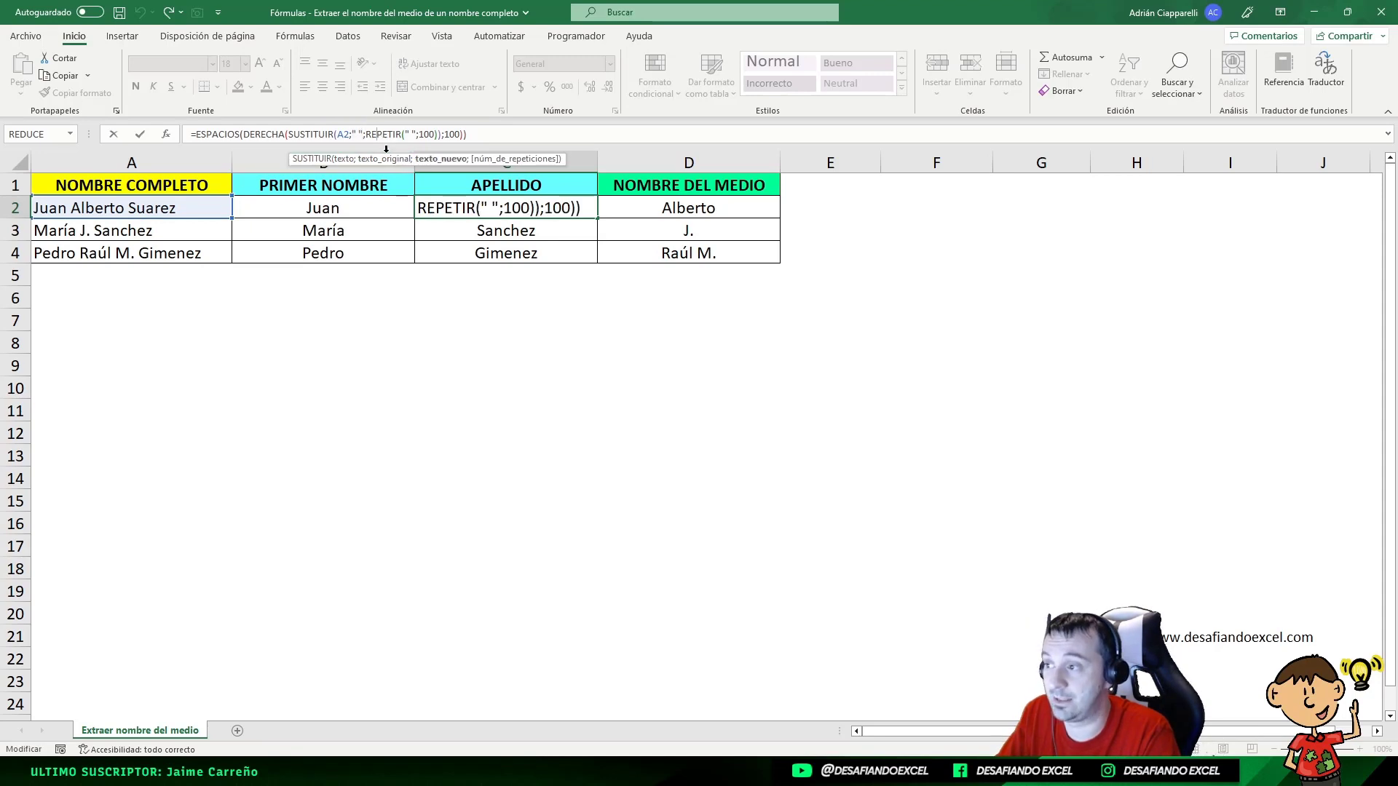
{"action": "left_click", "coordinate": [451, 135]}
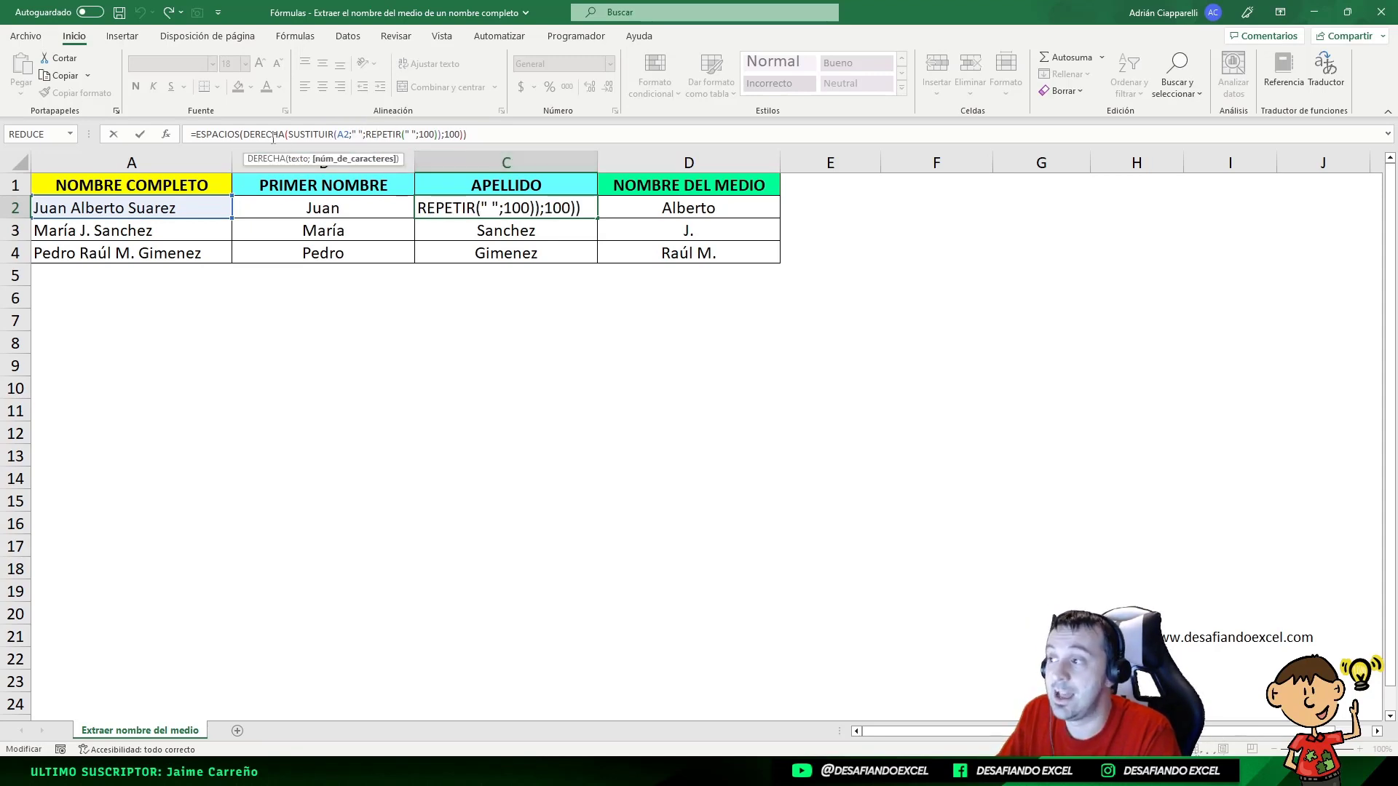
Step: Examine DERECHA and its 100-character argument in C2, keep the formula as it is, and check the formulas in C3 and C4
{"action": "left_click", "coordinate": [273, 137]}
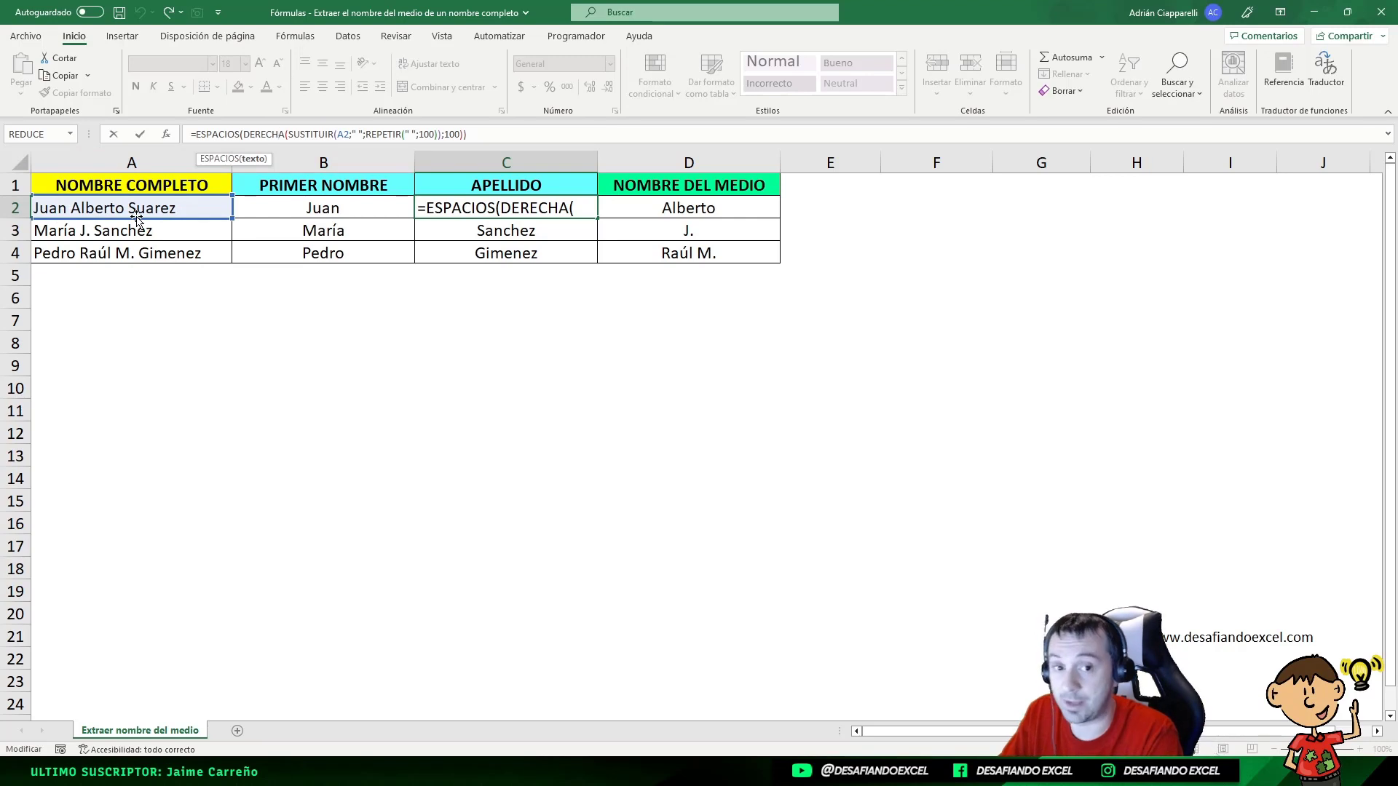
{"action": "left_click", "coordinate": [275, 134]}
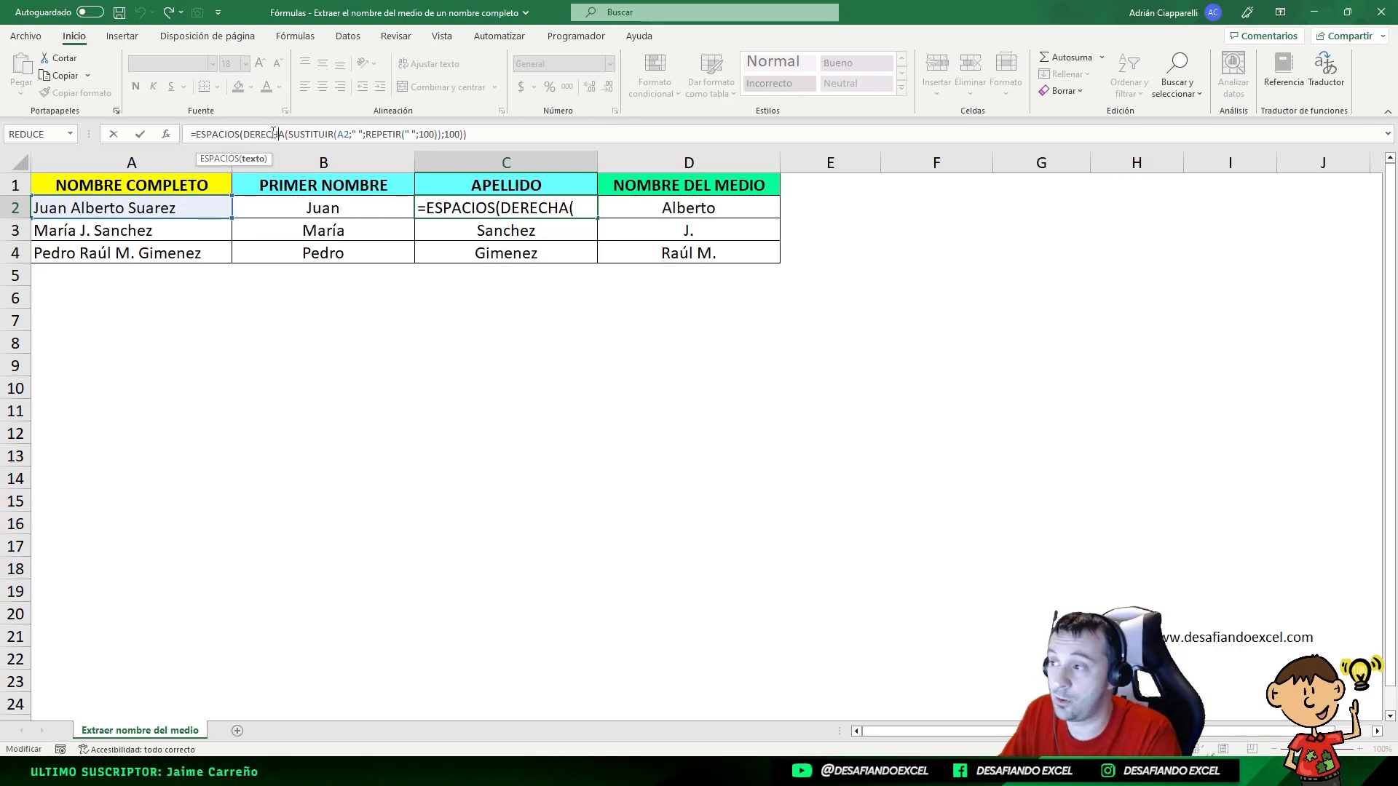
{"action": "left_click", "coordinate": [457, 134]}
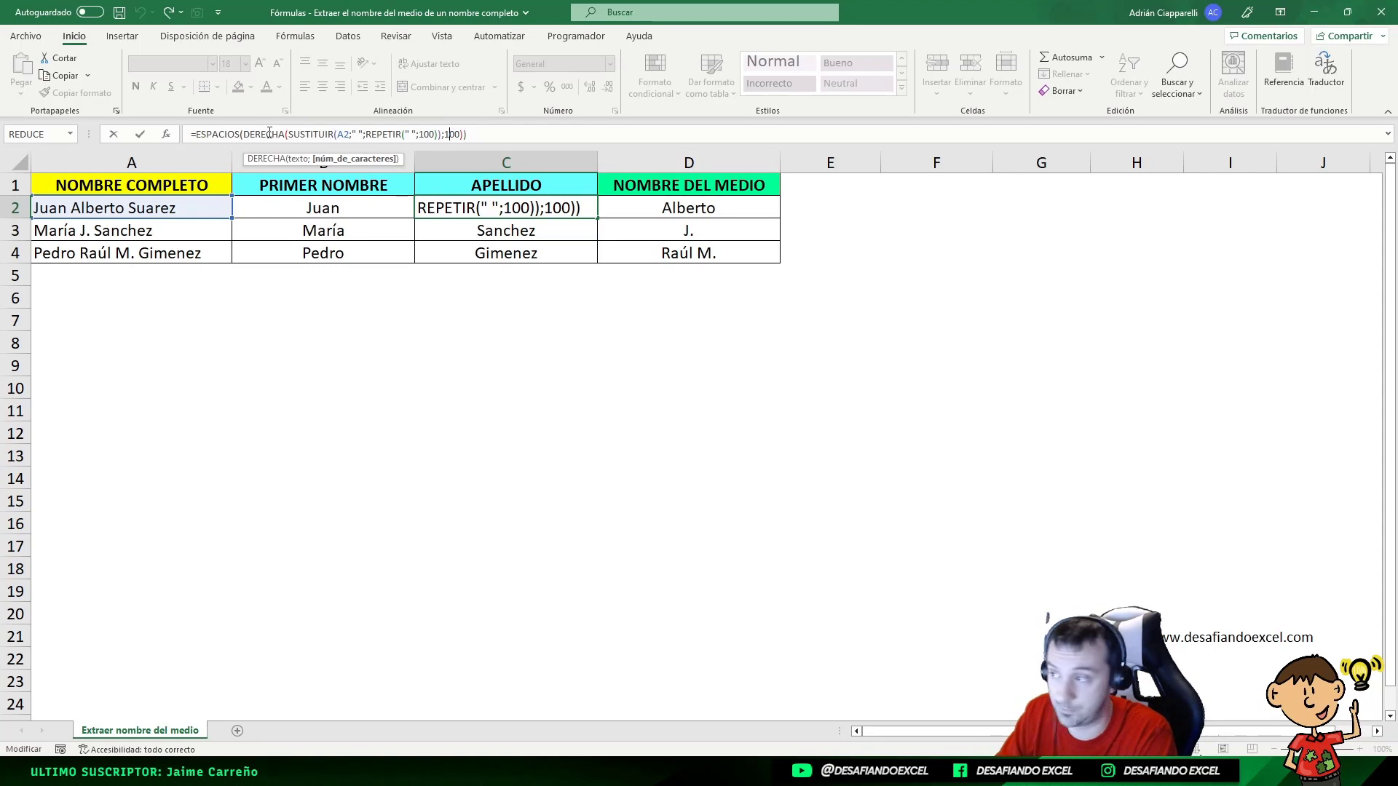
{"action": "key", "text": "ctrl+Return"}
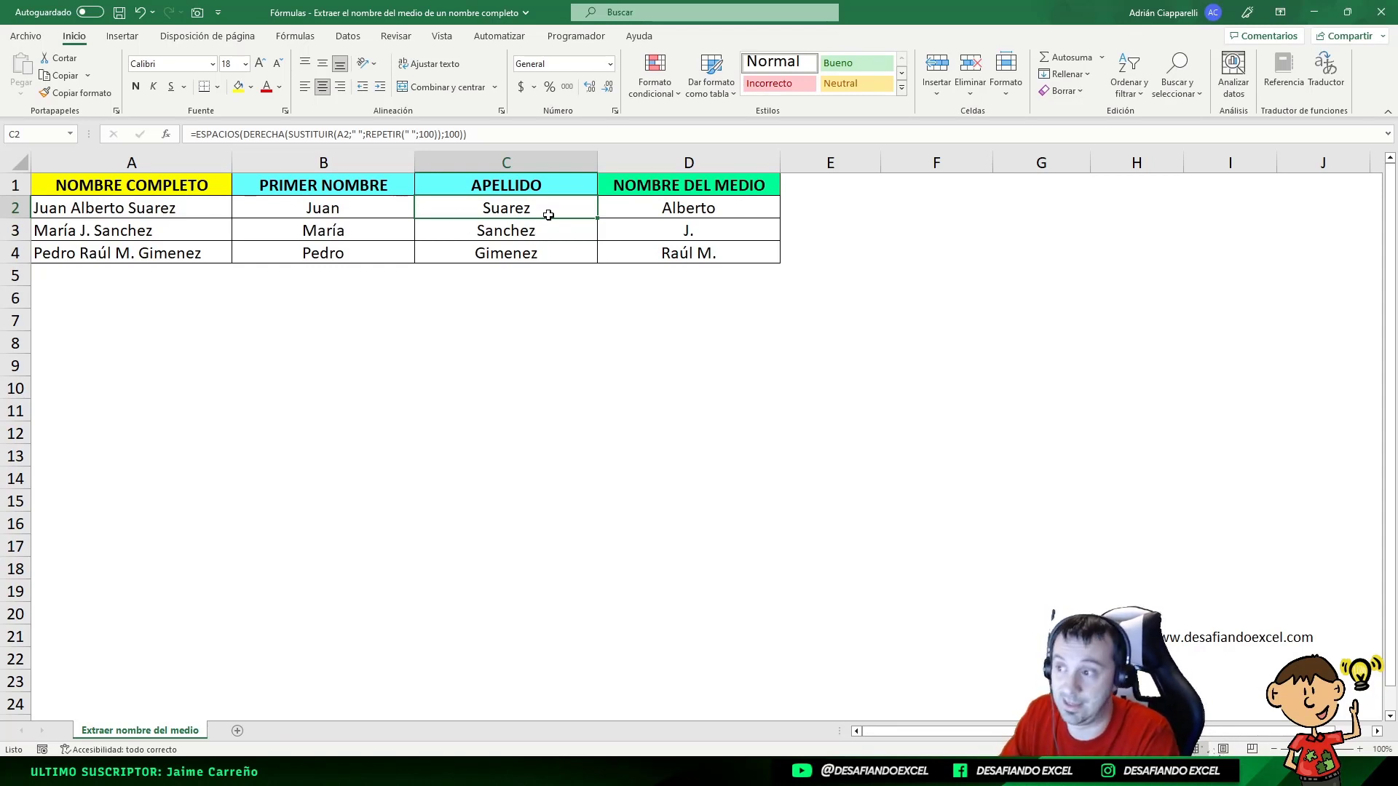
{"action": "left_click", "coordinate": [571, 230]}
{"action": "left_click", "coordinate": [565, 252]}
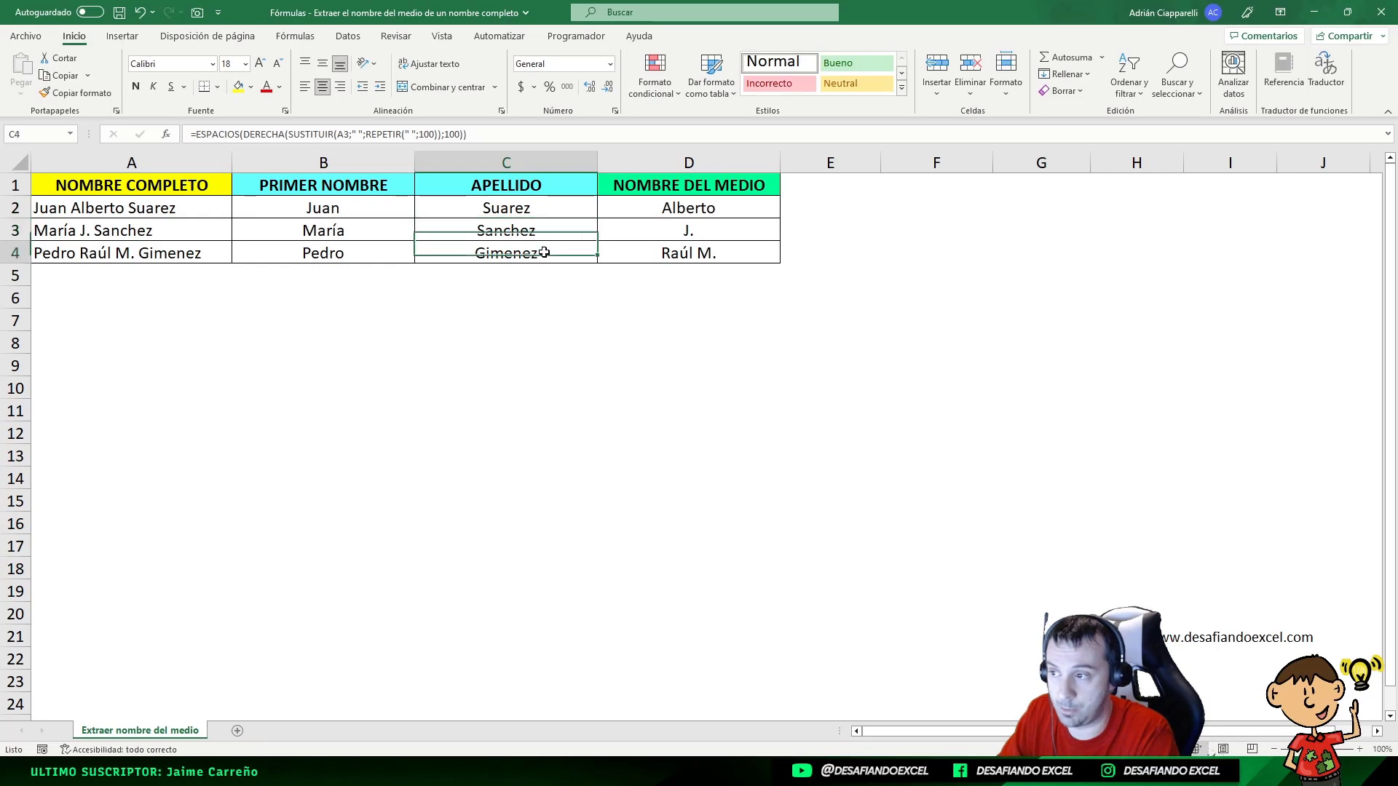
Step: Inspect the EXTRAE arguments of the middle-name formula in D2 in the function arguments dialog and accept them without changes
{"action": "left_click", "coordinate": [697, 205]}
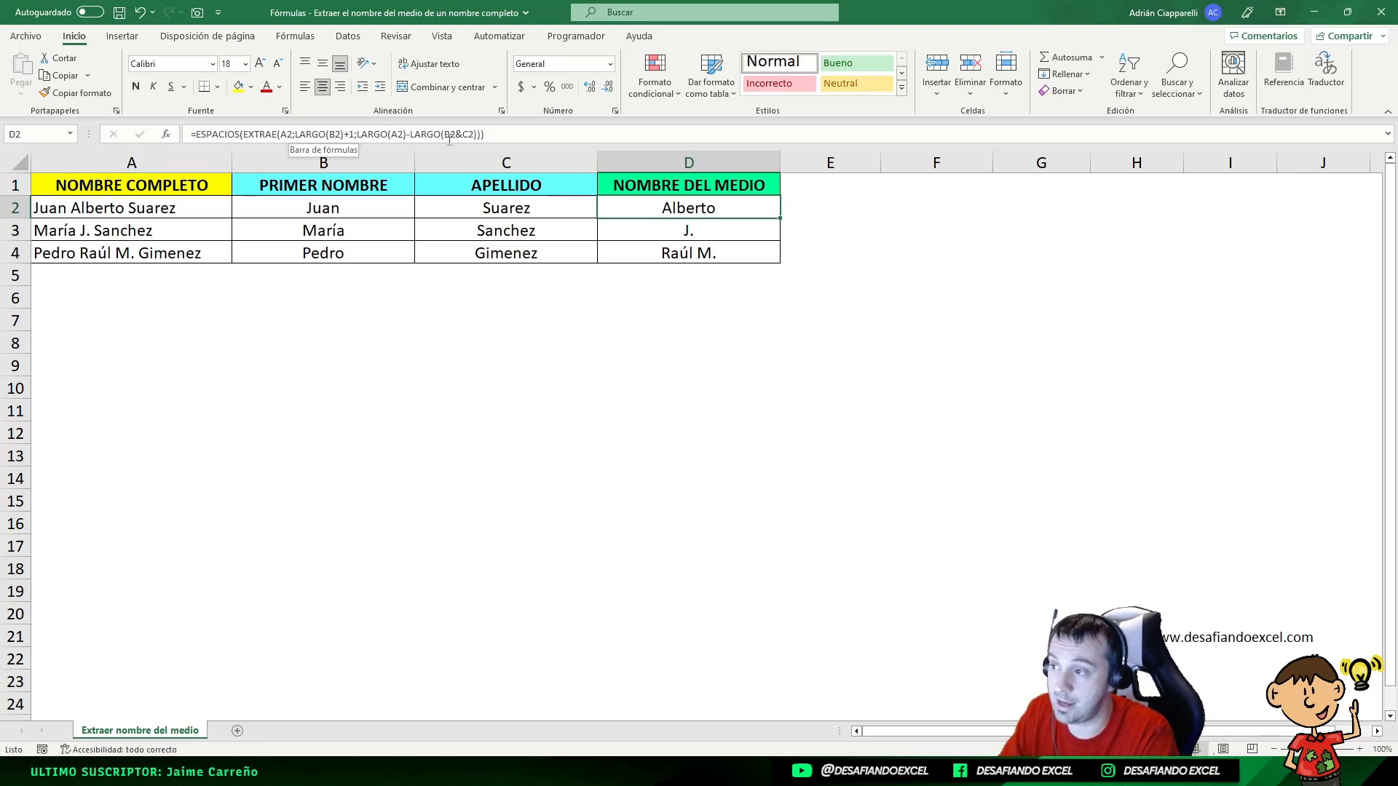
{"action": "left_click", "coordinate": [281, 137]}
{"action": "left_click", "coordinate": [166, 134]}
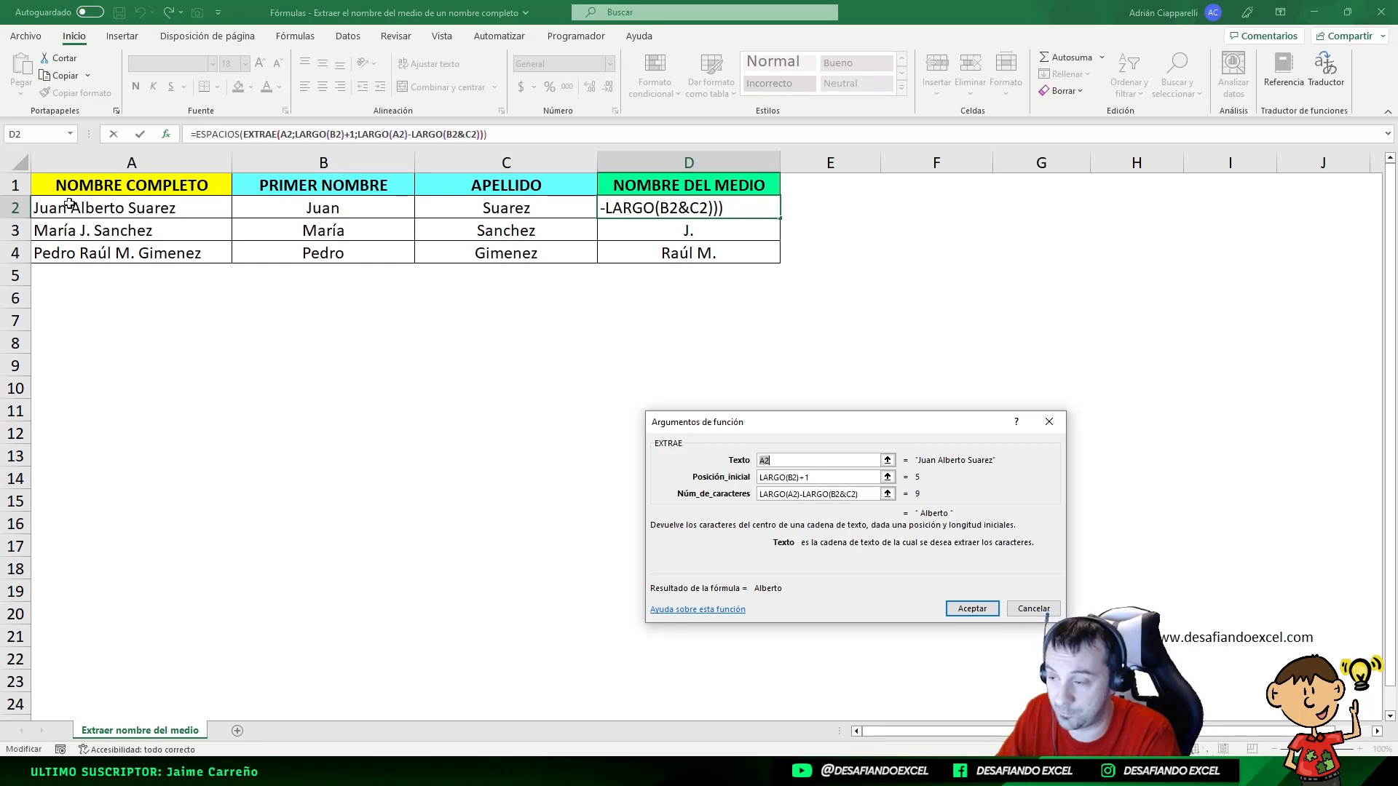
{"action": "left_click", "coordinate": [788, 494]}
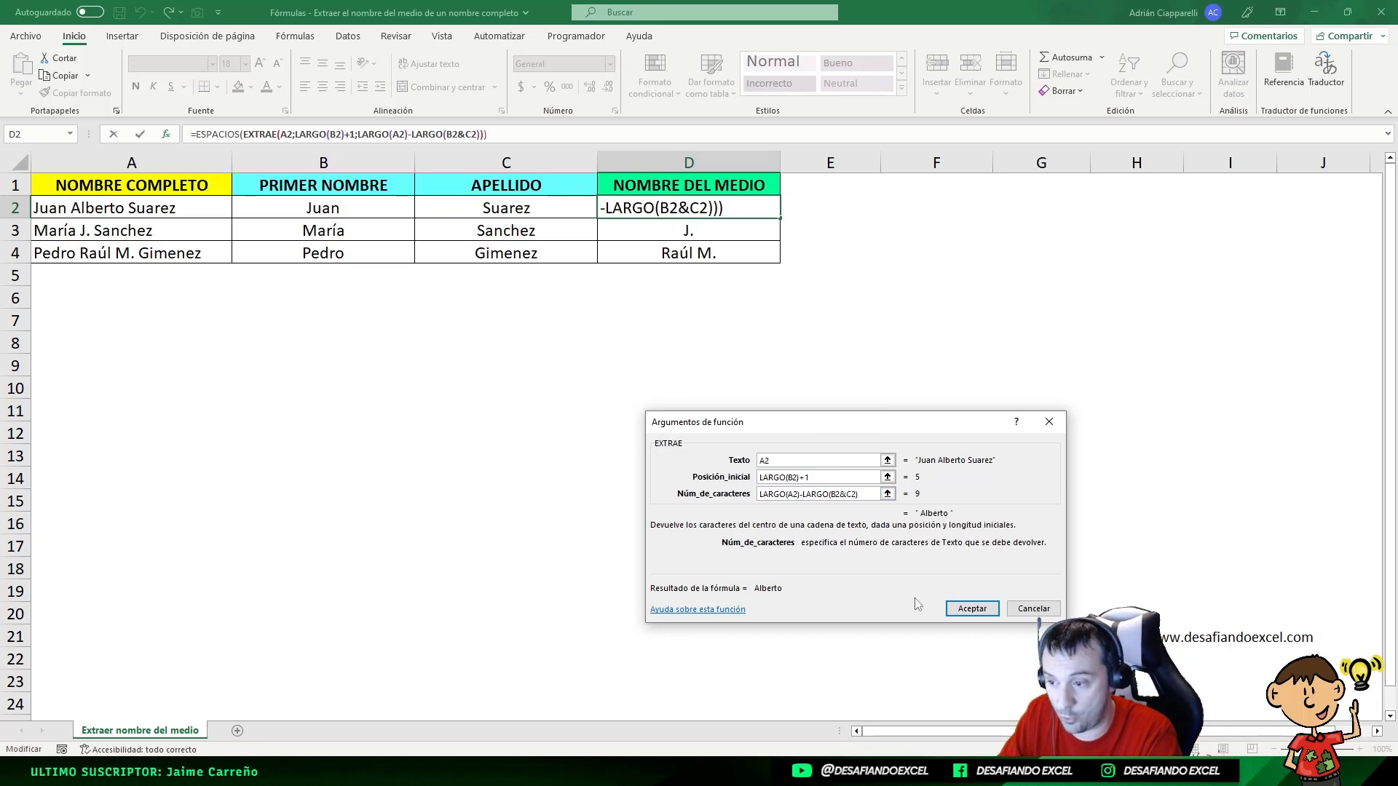
{"action": "left_click", "coordinate": [974, 610]}
Step: Review the ESPACIOS wrapper in the D2 formula without editing it, and check the middle-name formula in D4
{"action": "left_click", "coordinate": [254, 137]}
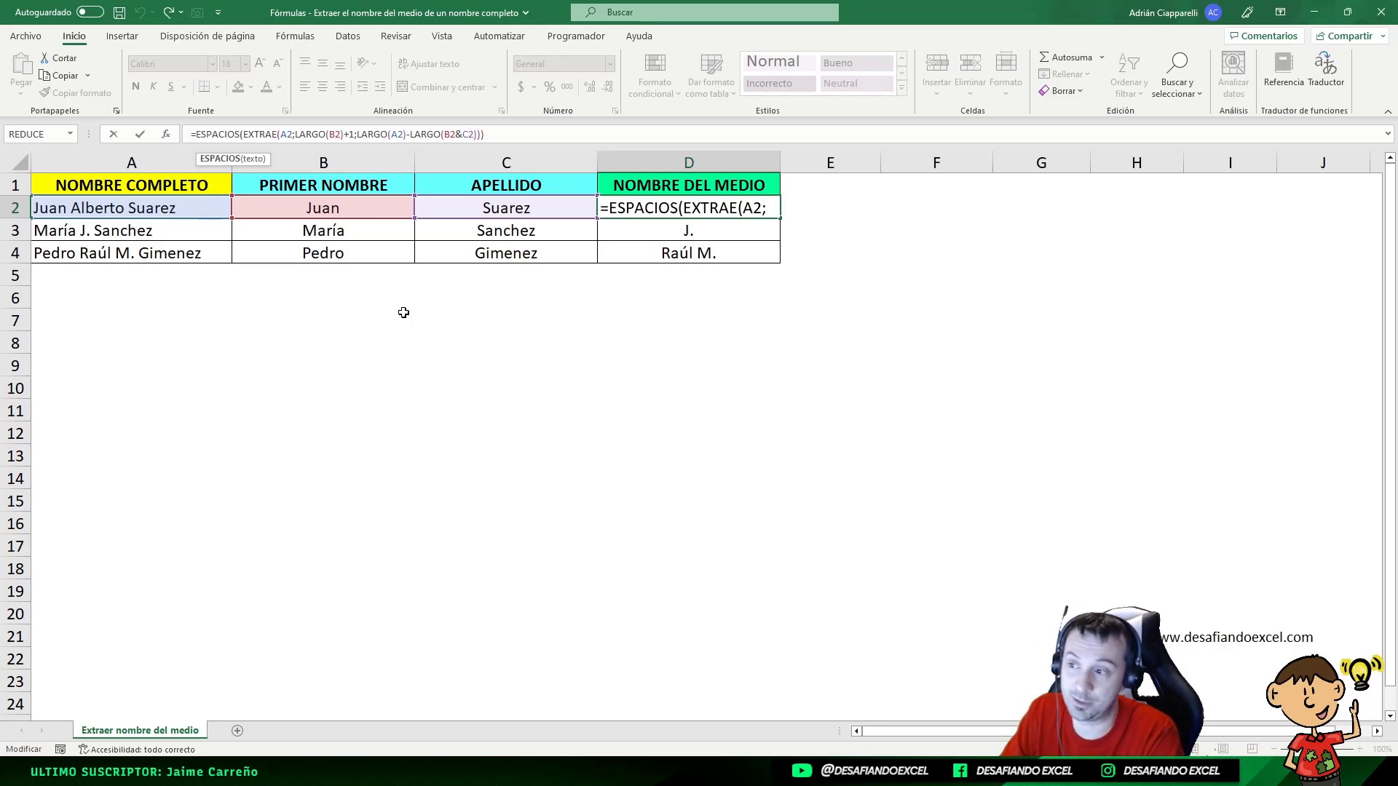
{"action": "key", "text": "Return"}
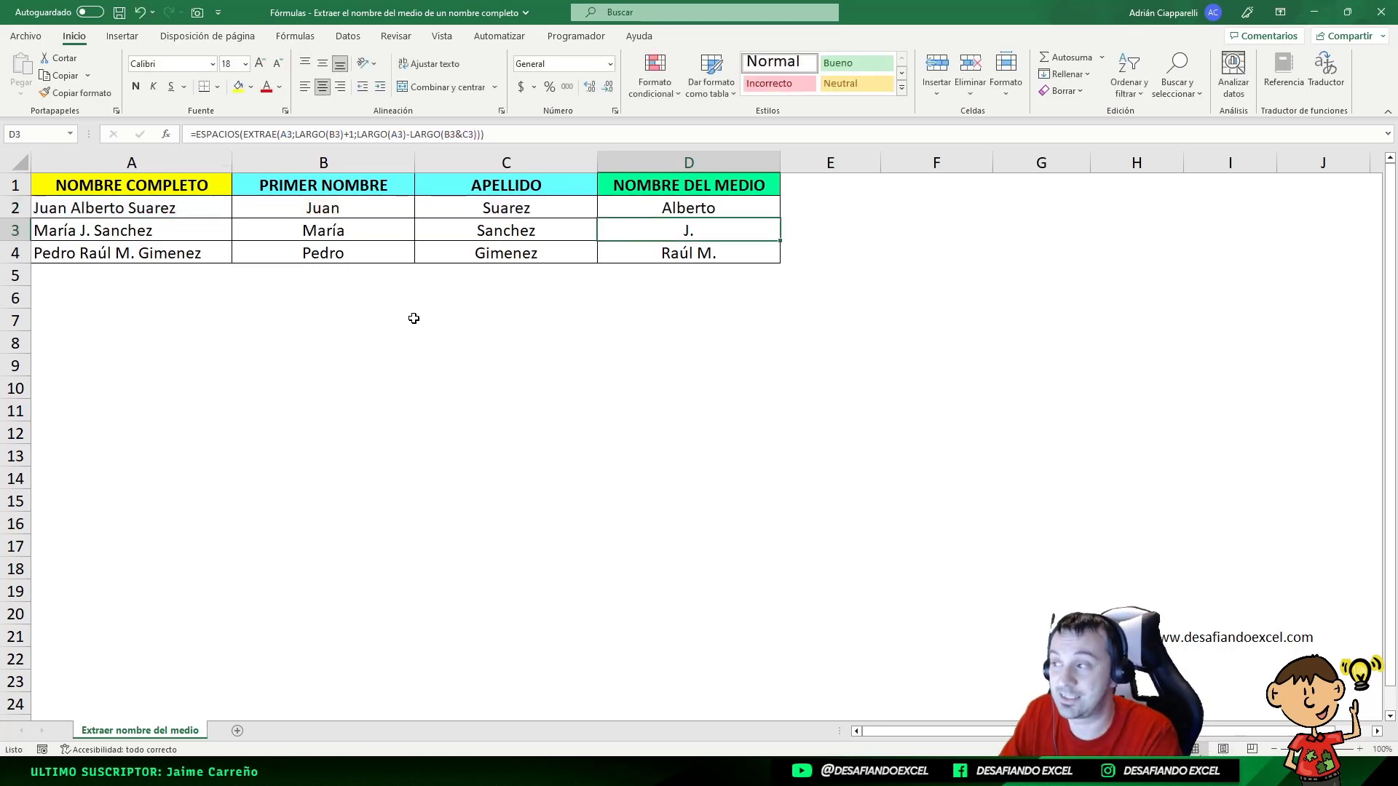
{"action": "key", "text": "Up"}
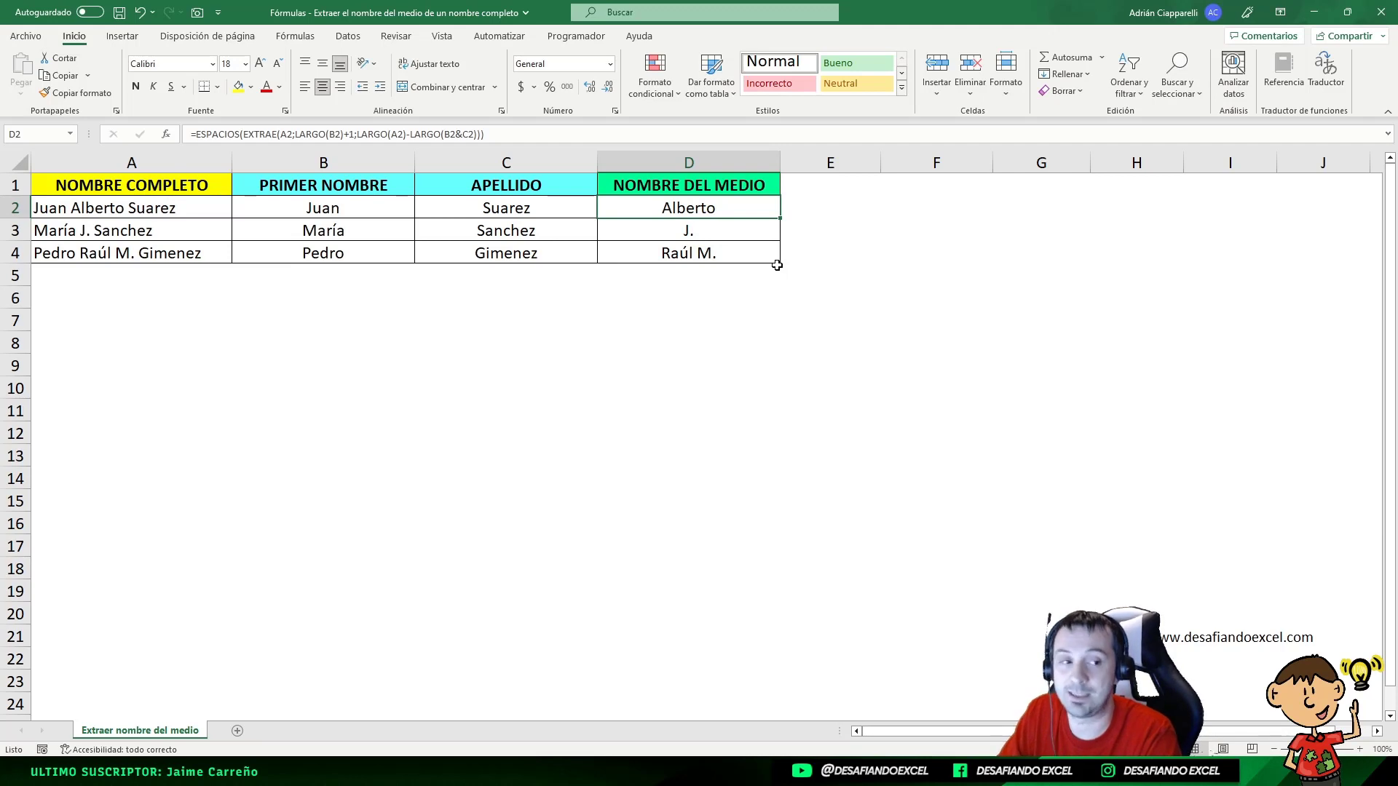
{"action": "left_click", "coordinate": [739, 256]}
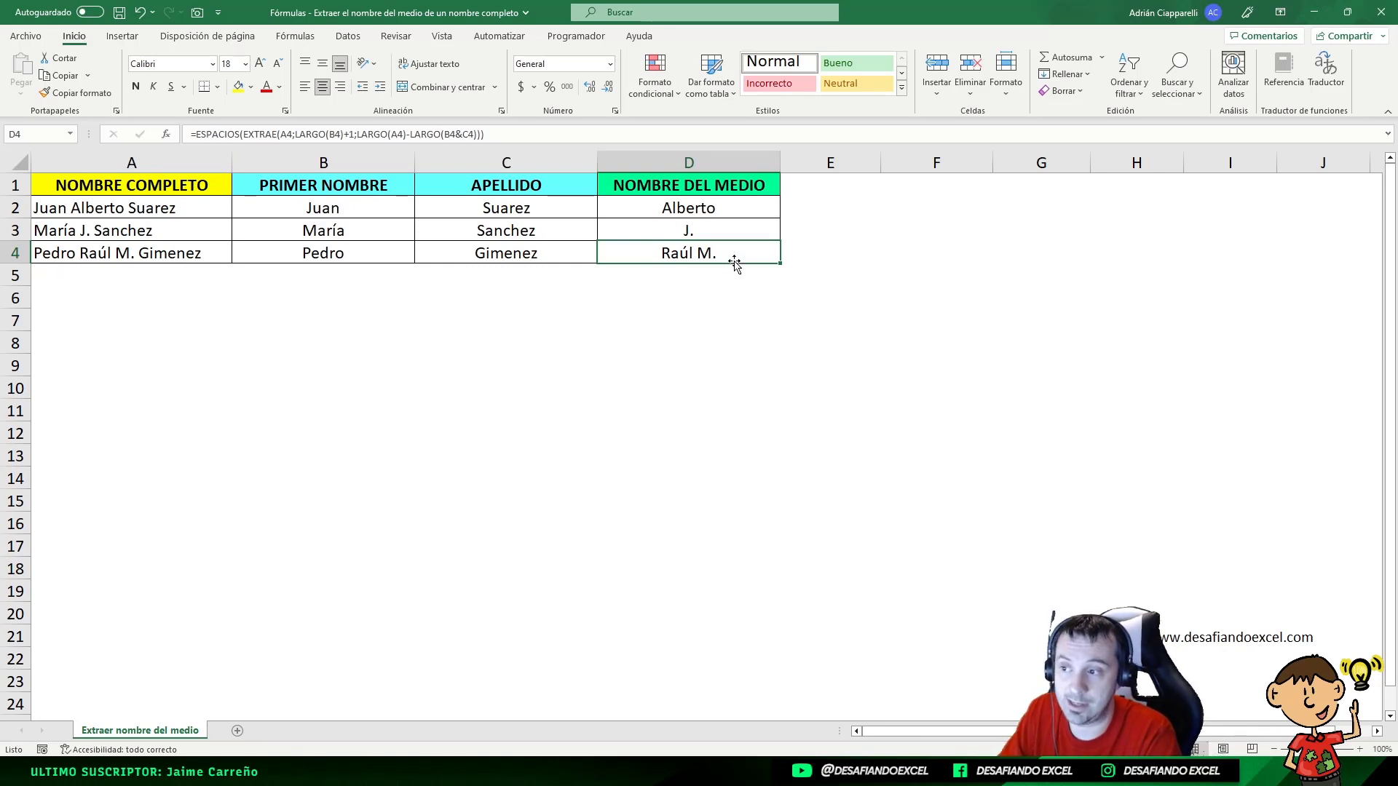
Step: Enter =LARGO(D3) in E3 to count the characters of the extracted middle name, and compare it with the D3 formula
{"action": "left_click", "coordinate": [824, 226]}
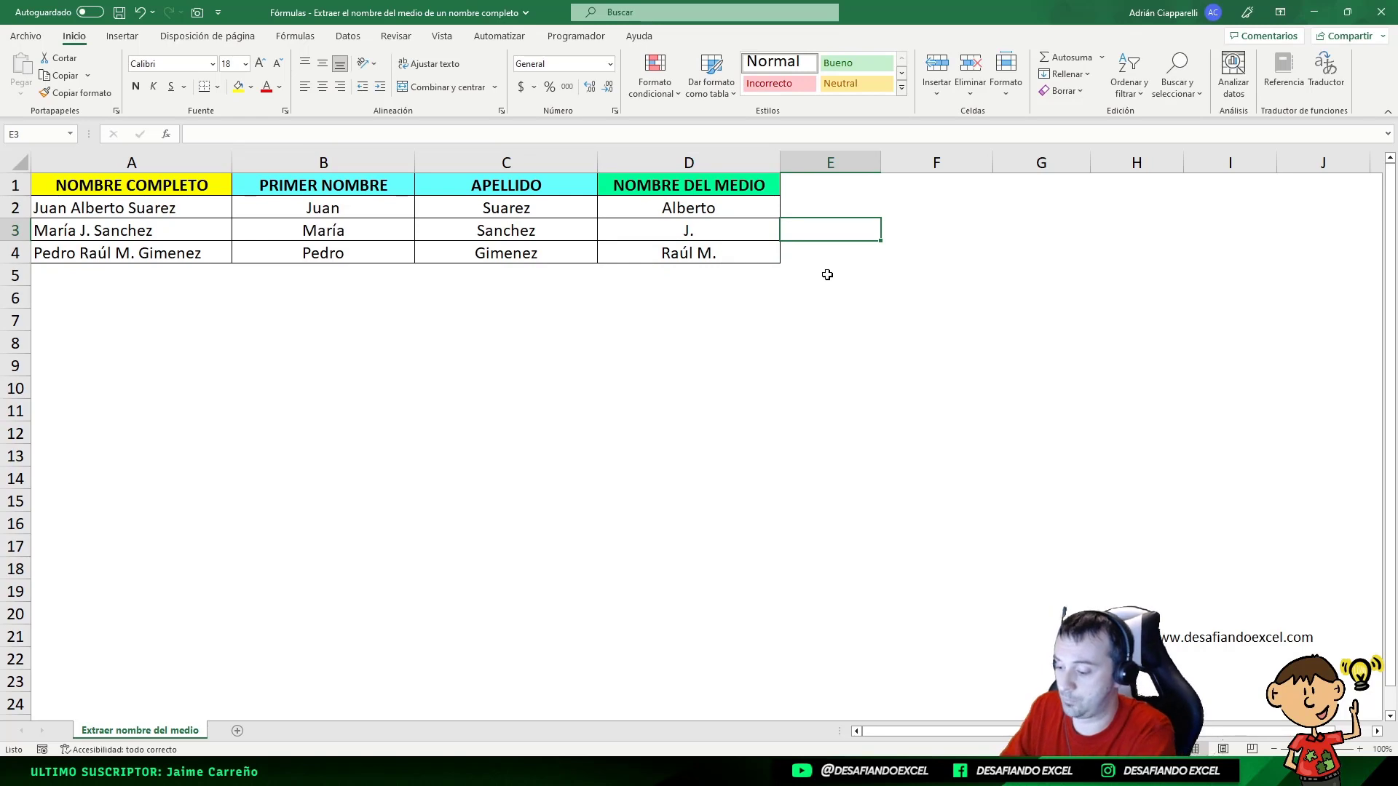
{"action": "type", "text": "=LARGO("}
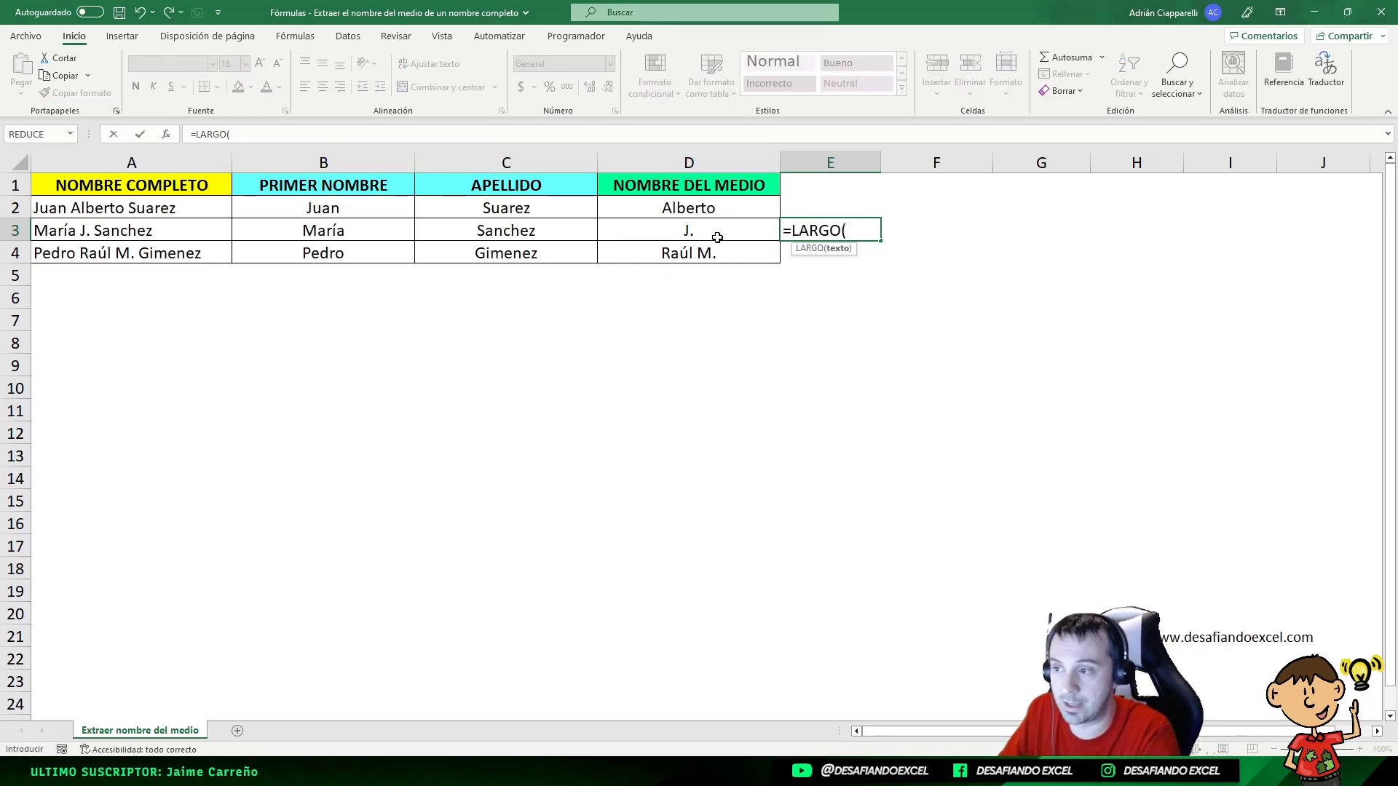
{"action": "left_click", "coordinate": [717, 237]}
{"action": "key", "text": "Return"}
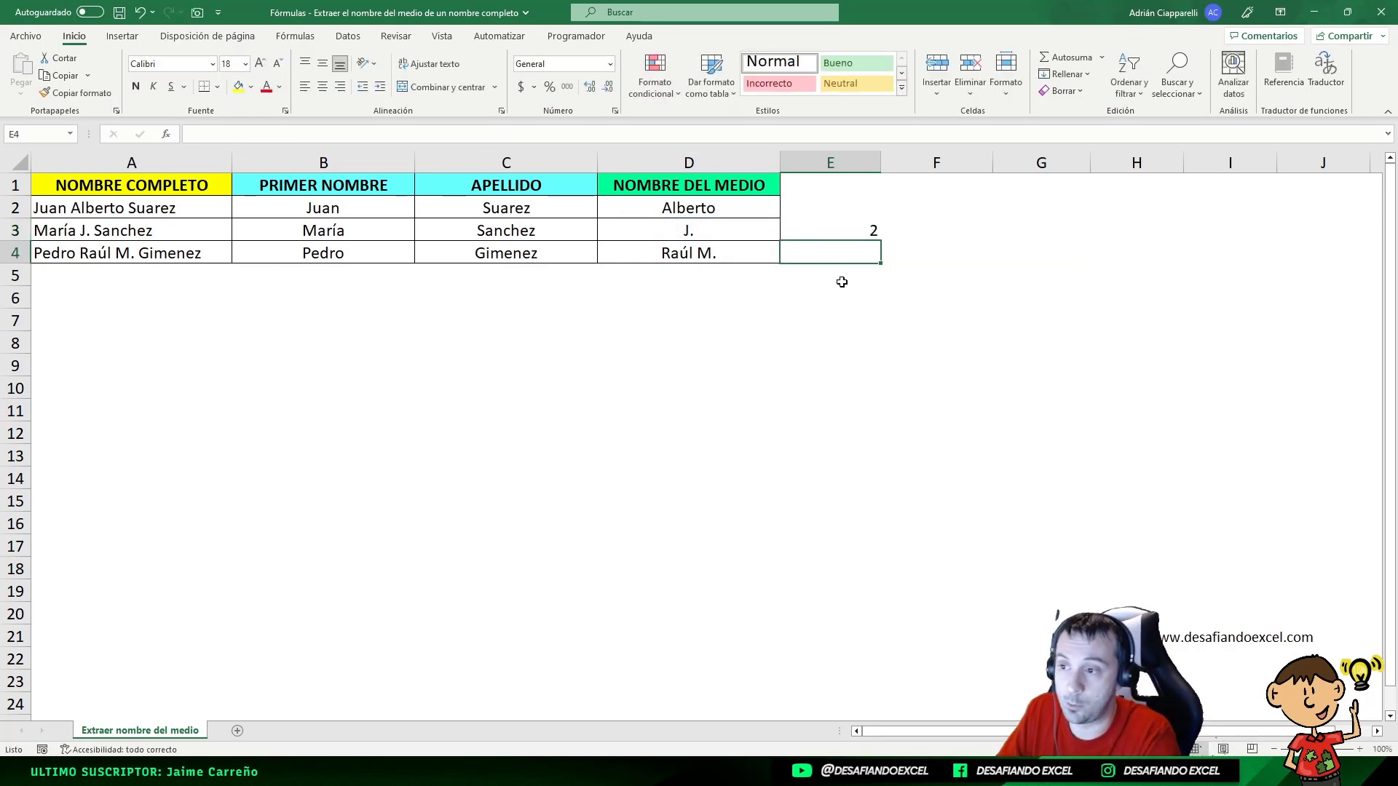
{"action": "left_click", "coordinate": [850, 228]}
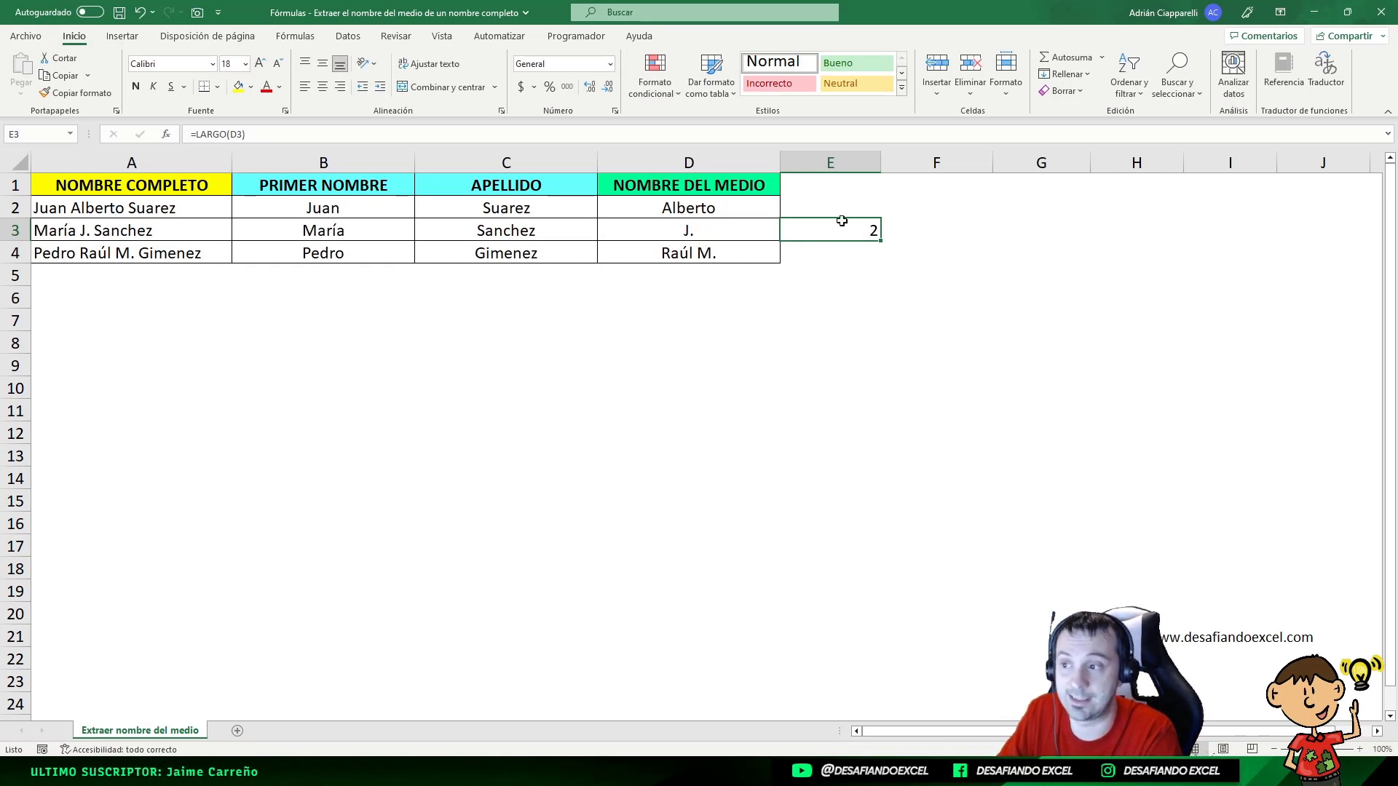
{"action": "left_click", "coordinate": [684, 230]}
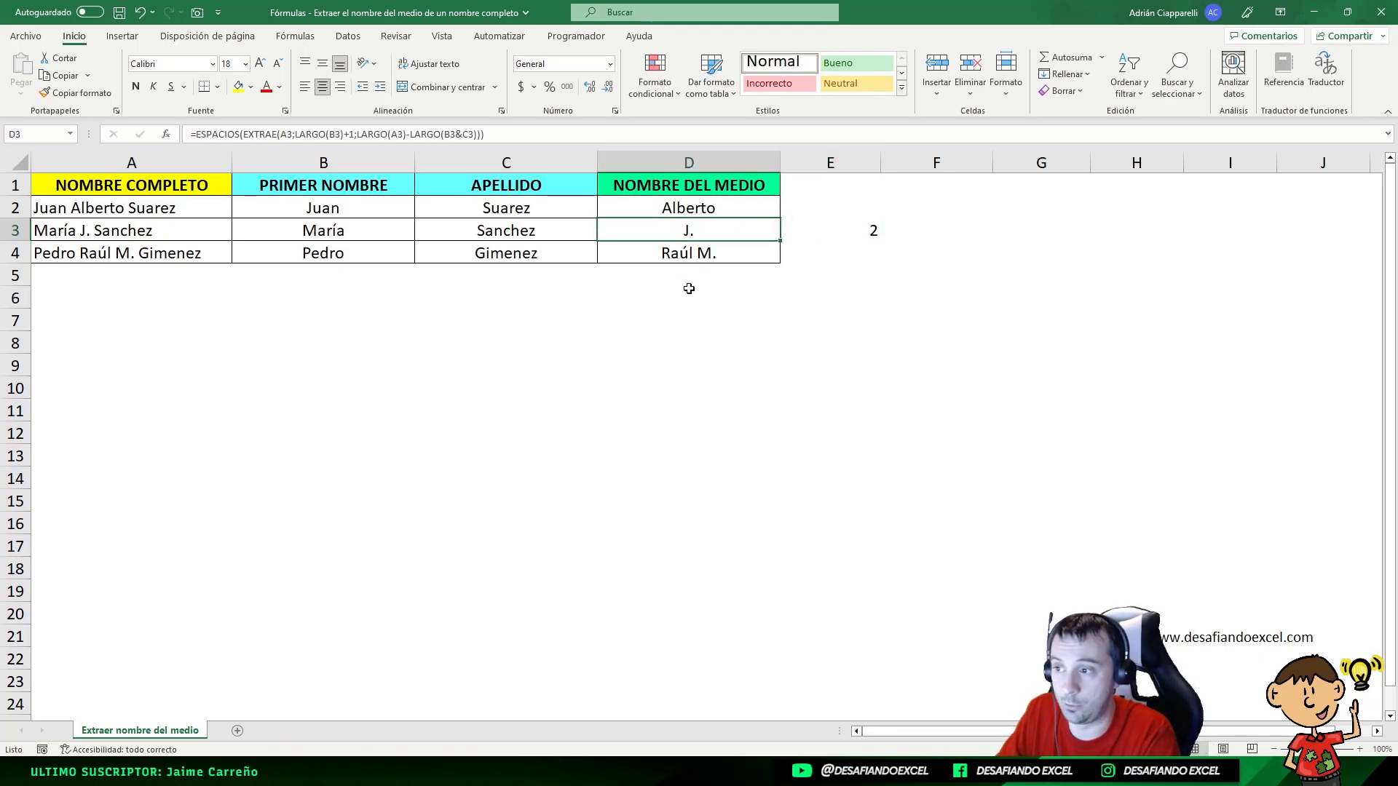